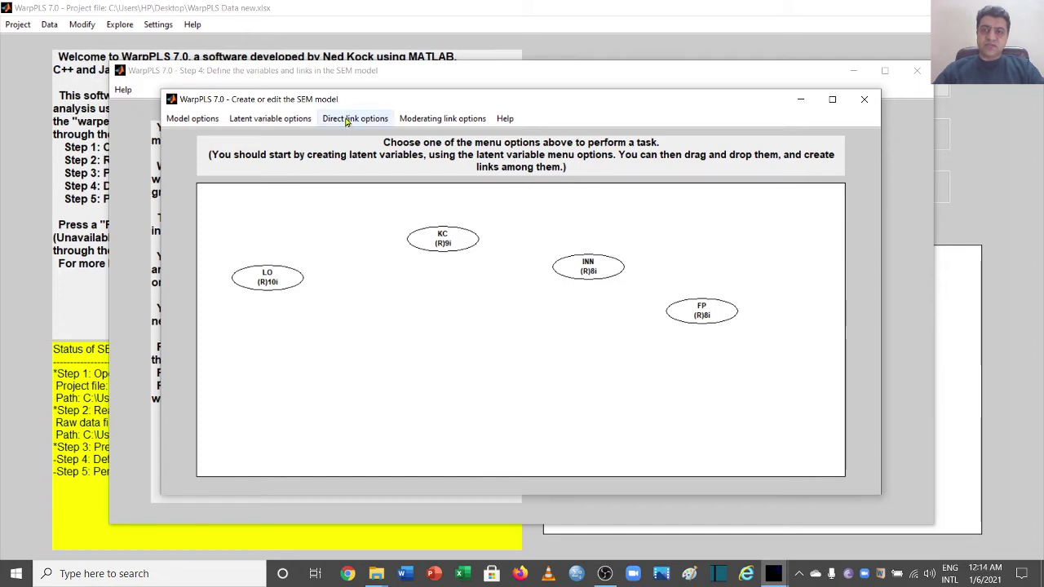
Step: Create direct links from LO to KC and from KC to INN
{"action": "left_click", "coordinate": [354, 137]}
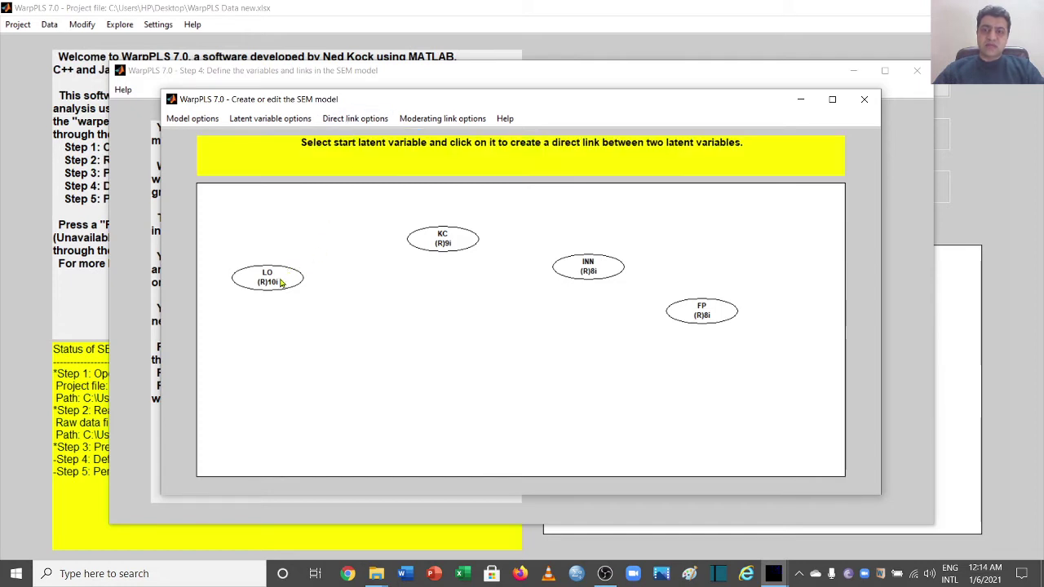
{"action": "left_click", "coordinate": [282, 279]}
{"action": "left_click", "coordinate": [442, 245]}
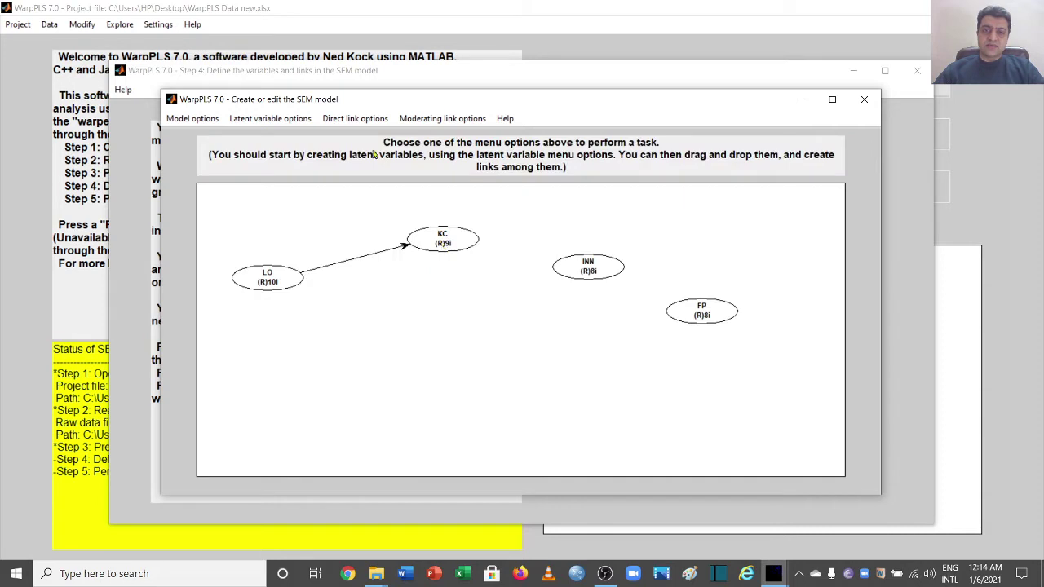
{"action": "left_click", "coordinate": [355, 119]}
{"action": "left_click", "coordinate": [368, 136]}
{"action": "left_click", "coordinate": [455, 252]}
{"action": "left_click", "coordinate": [596, 276]}
Step: Add direct links from INN to FP and a direct path from LO to FP
{"action": "left_click", "coordinate": [351, 120]}
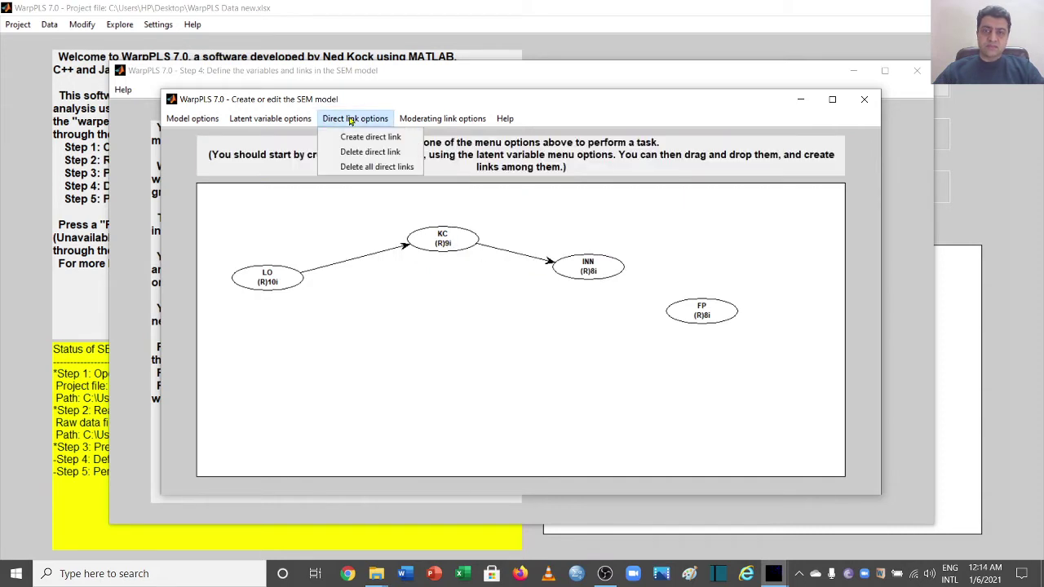
{"action": "left_click", "coordinate": [368, 136]}
{"action": "left_click", "coordinate": [588, 266]}
{"action": "left_click", "coordinate": [718, 317]}
{"action": "left_click", "coordinate": [380, 121]}
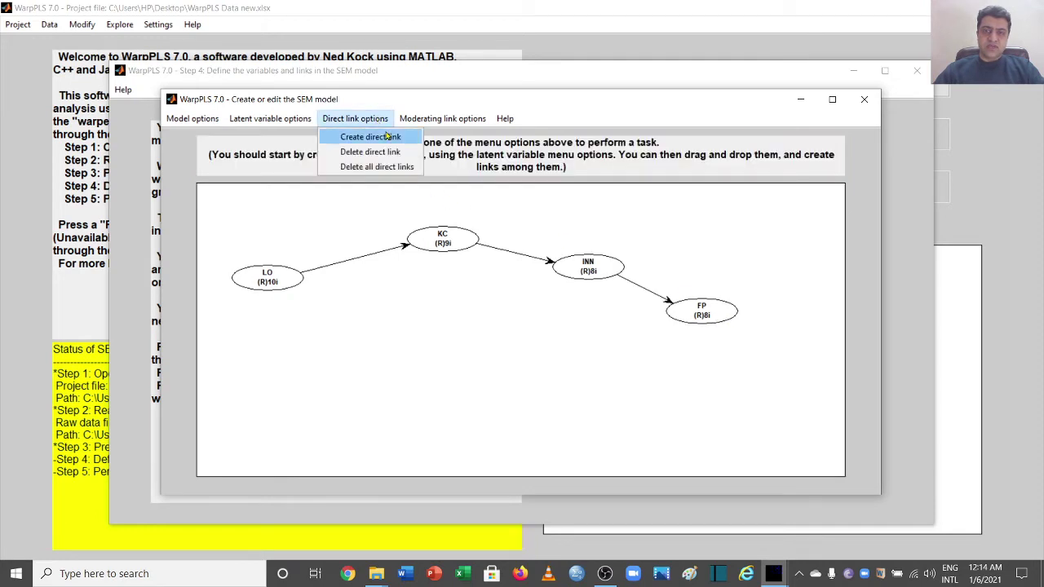
{"action": "left_click", "coordinate": [386, 136]}
{"action": "left_click", "coordinate": [283, 281]}
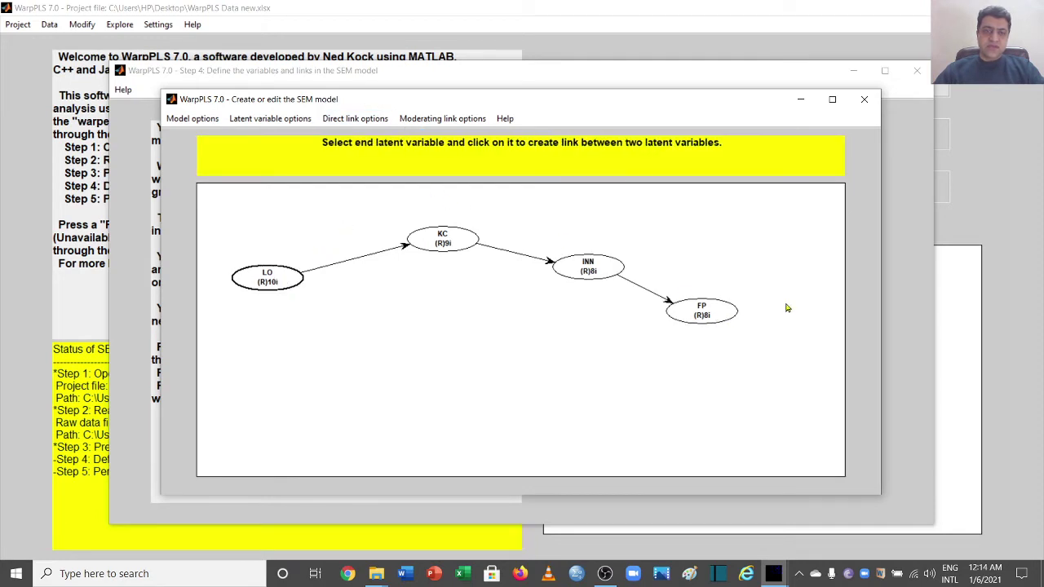
{"action": "left_click", "coordinate": [715, 310]}
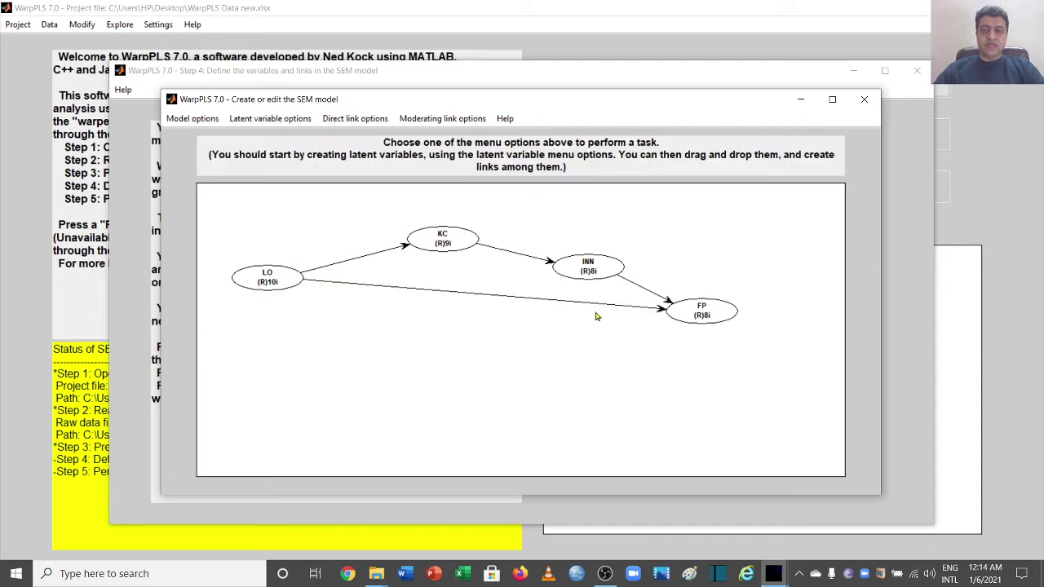
Step: Rearrange the diagram: LO lower, KC up-left, INN up-right, FP down-right
{"action": "left_click_drag", "start_coordinate": [269, 280], "coordinate": [265, 327]}
{"action": "left_click_drag", "start_coordinate": [442, 242], "coordinate": [417, 233]}
{"action": "left_click_drag", "start_coordinate": [599, 266], "coordinate": [642, 229]}
{"action": "left_click_drag", "start_coordinate": [699, 304], "coordinate": [748, 329]}
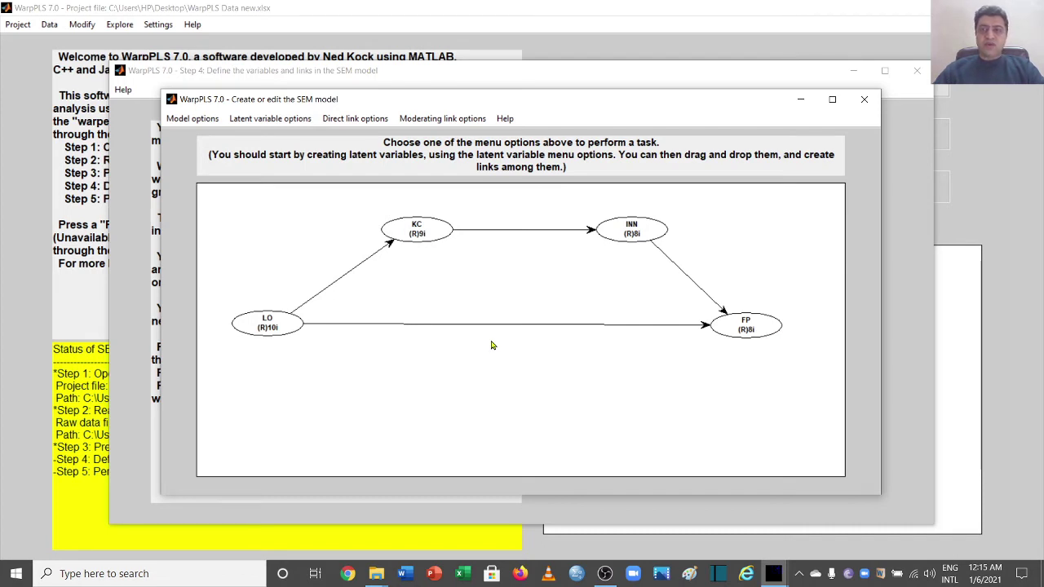
Step: Save and close the model, acknowledging the success and default algorithm messages
{"action": "left_click", "coordinate": [201, 120]}
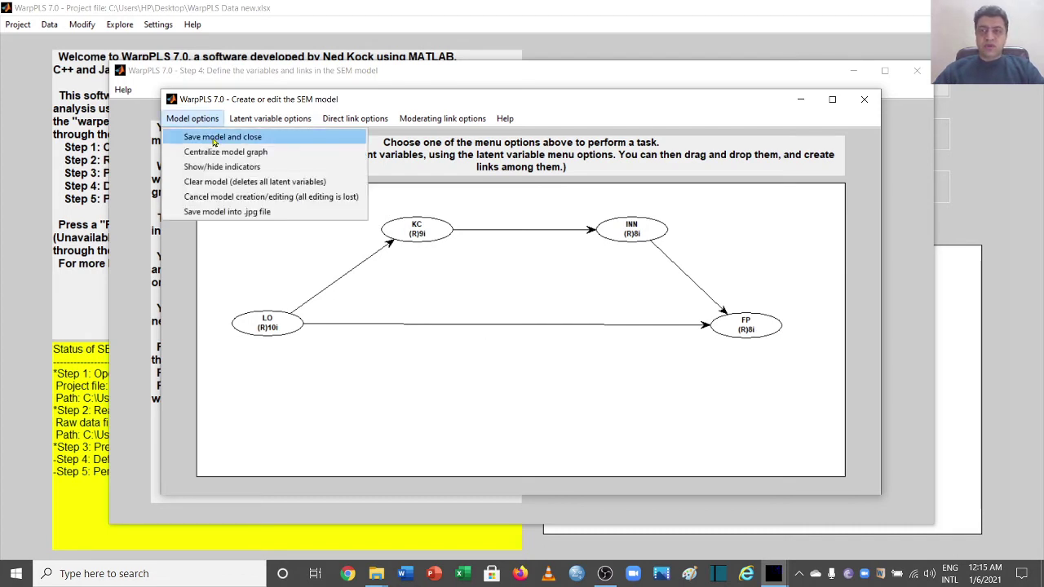
{"action": "left_click", "coordinate": [213, 138]}
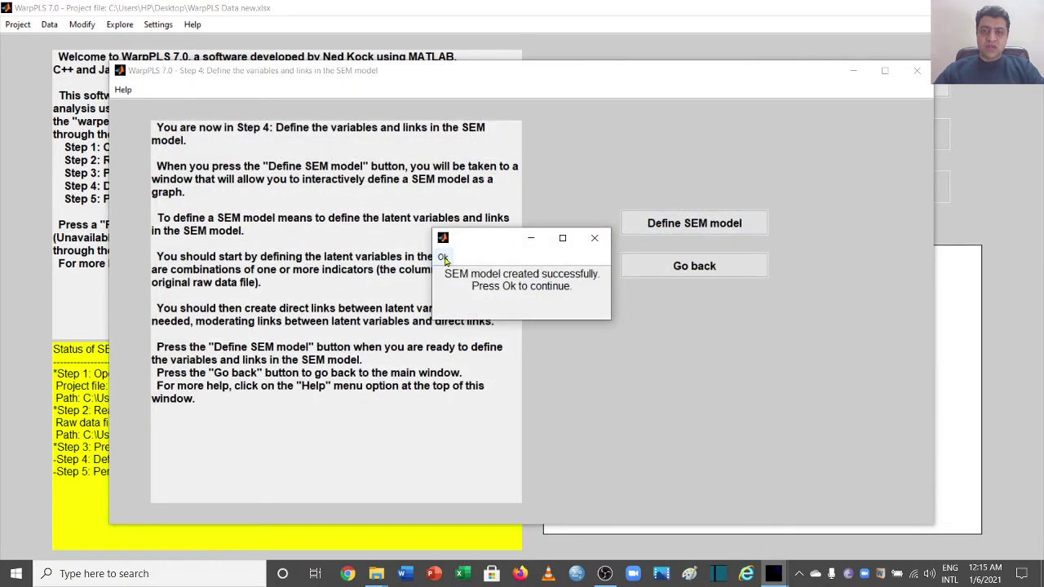
{"action": "key", "text": "Return"}
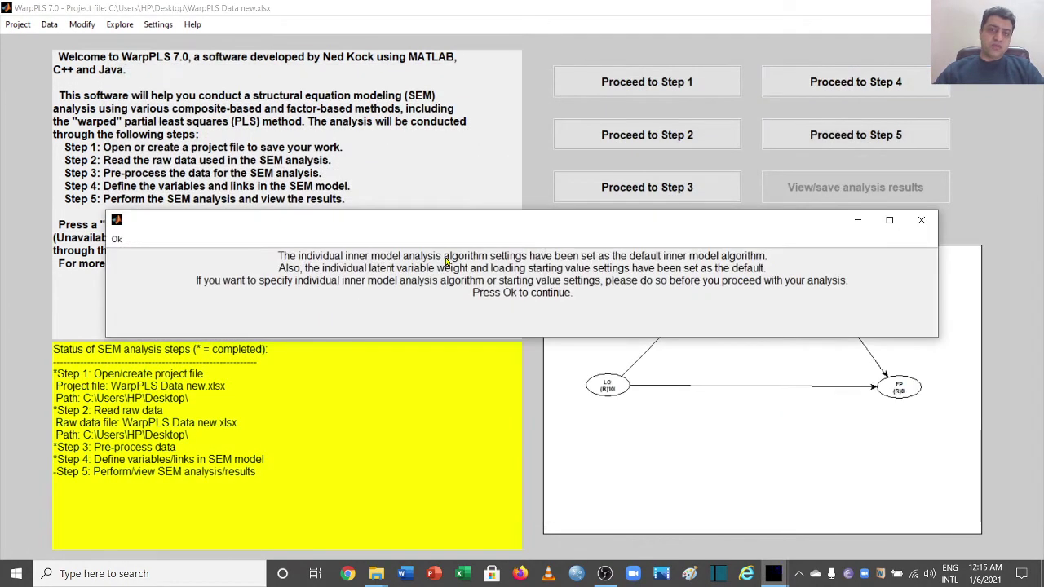
{"action": "left_click", "coordinate": [119, 240]}
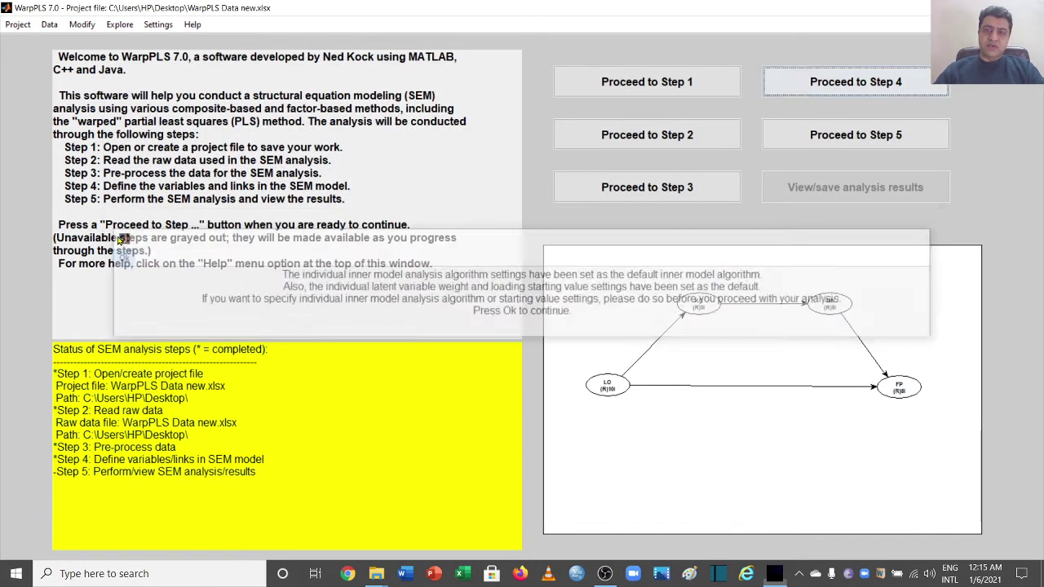
Step: Run the SEM analysis in Step 5 and maximize the results window
{"action": "left_click", "coordinate": [887, 142]}
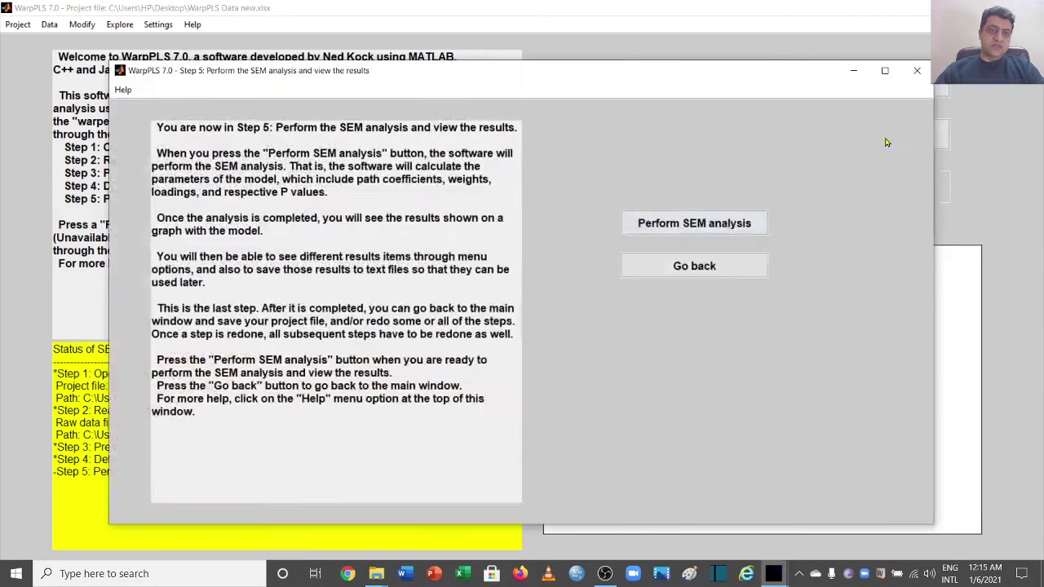
{"action": "left_click", "coordinate": [718, 229]}
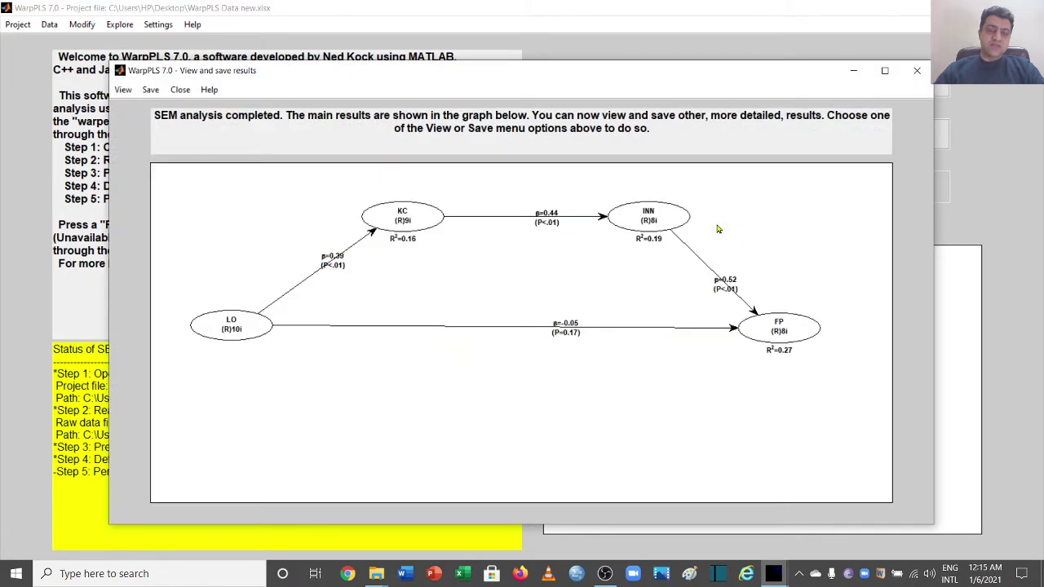
{"action": "left_click", "coordinate": [885, 74]}
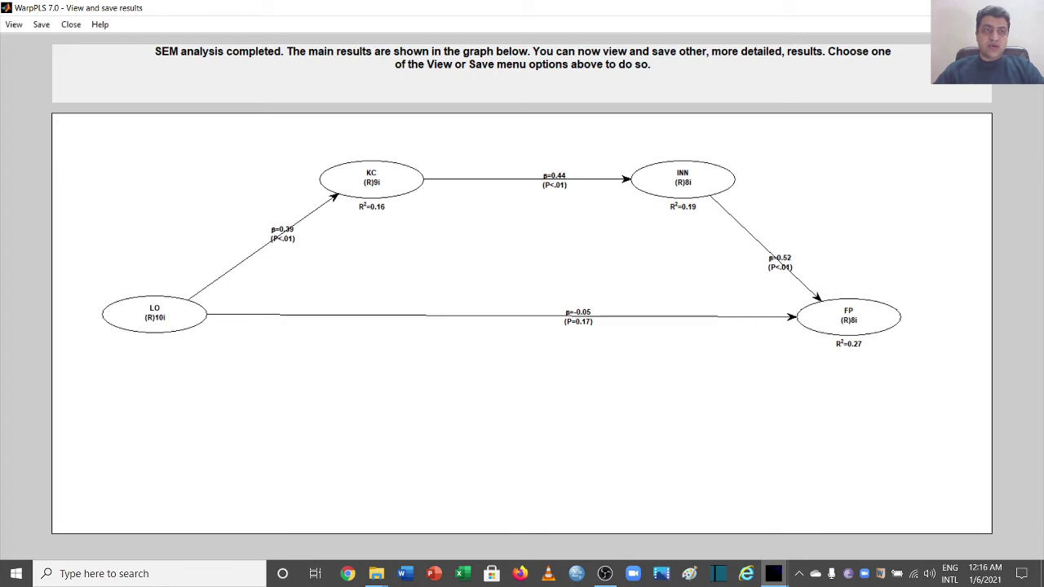
Step: Restore the results window, narrow it to the upper right, and open the View menu
{"action": "left_click", "coordinate": [988, 8]}
{"action": "left_click_drag", "start_coordinate": [106, 253], "coordinate": [393, 263]}
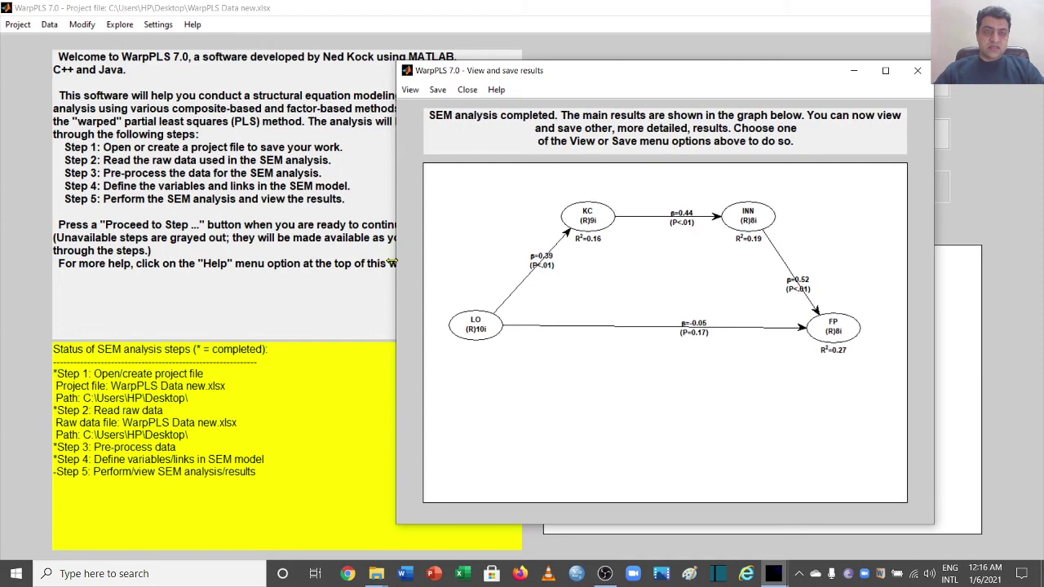
{"action": "left_click_drag", "start_coordinate": [634, 75], "coordinate": [730, 49]}
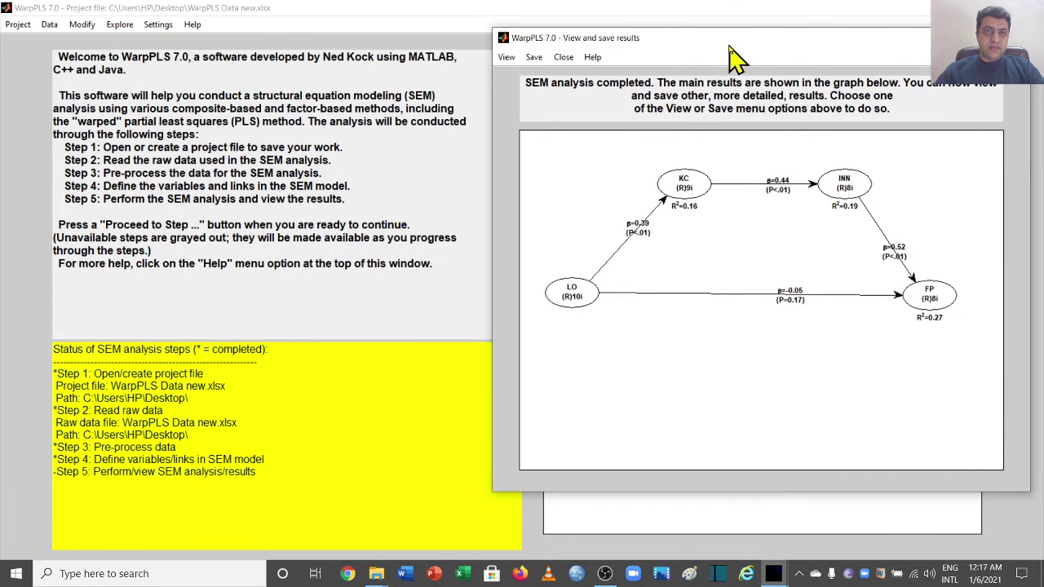
{"action": "left_click", "coordinate": [506, 58]}
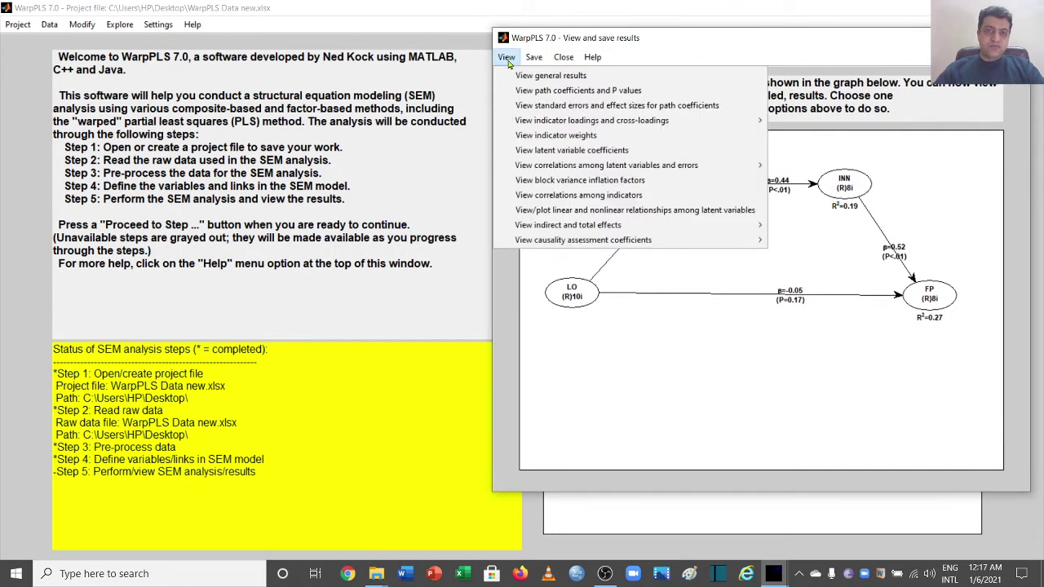
{"action": "mouse_move", "coordinate": [707, 225]}
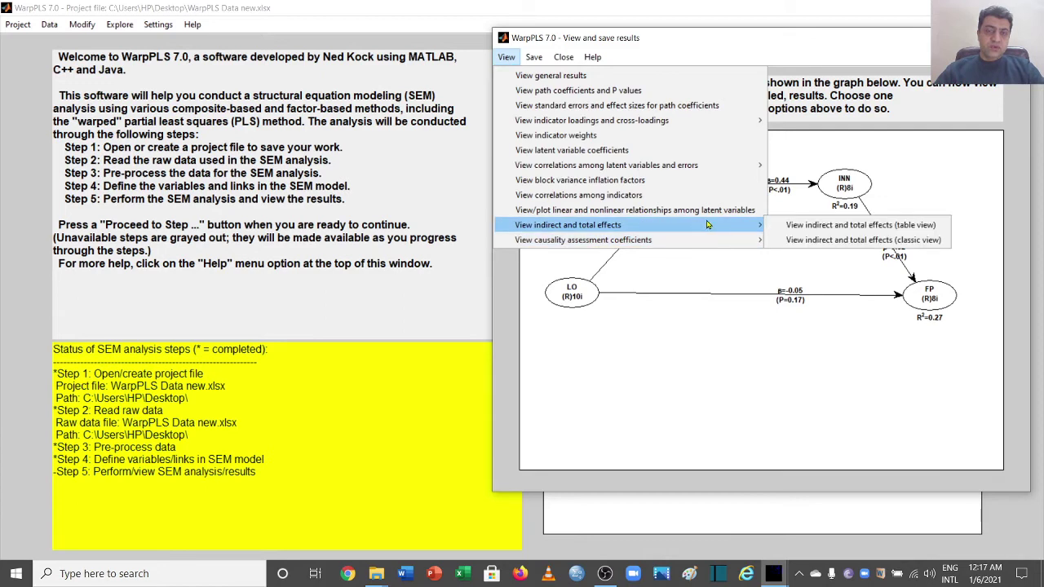
Step: Open the indirect and total effects classic view, sized tall beside the results graph
{"action": "left_click", "coordinate": [826, 239]}
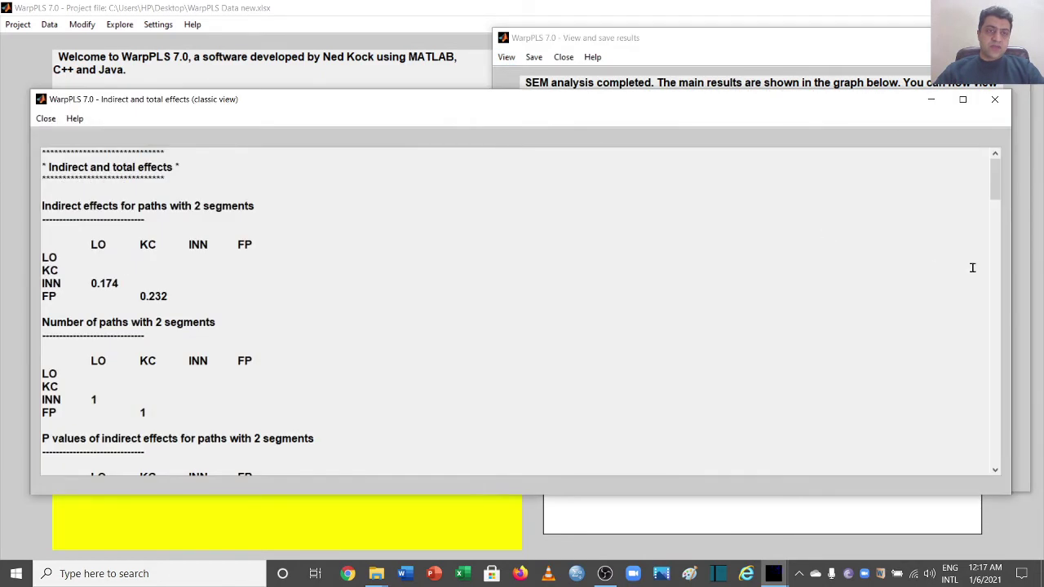
{"action": "left_click_drag", "start_coordinate": [1012, 271], "coordinate": [482, 287]}
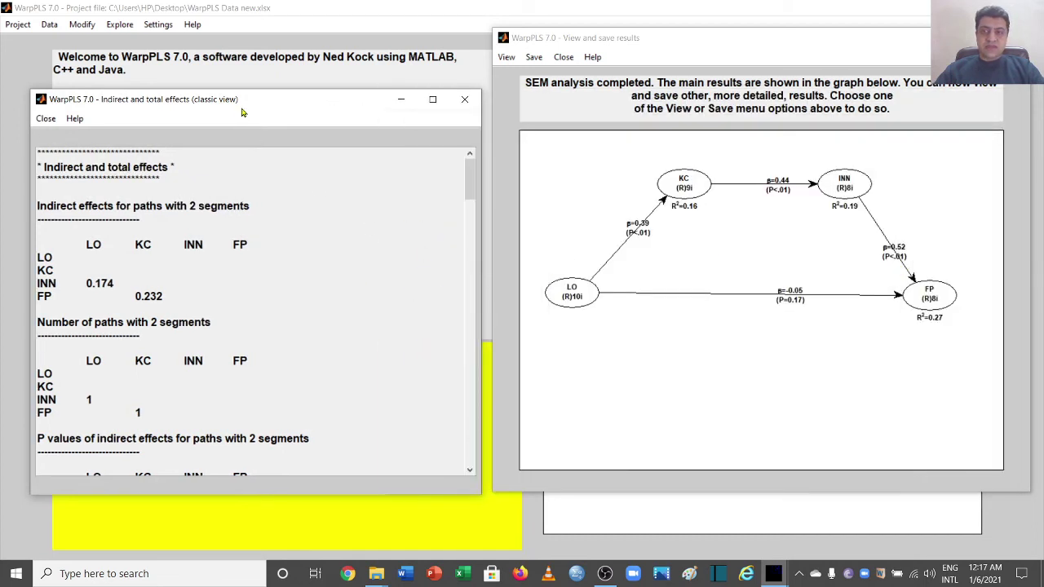
{"action": "left_click_drag", "start_coordinate": [240, 92], "coordinate": [227, 14]}
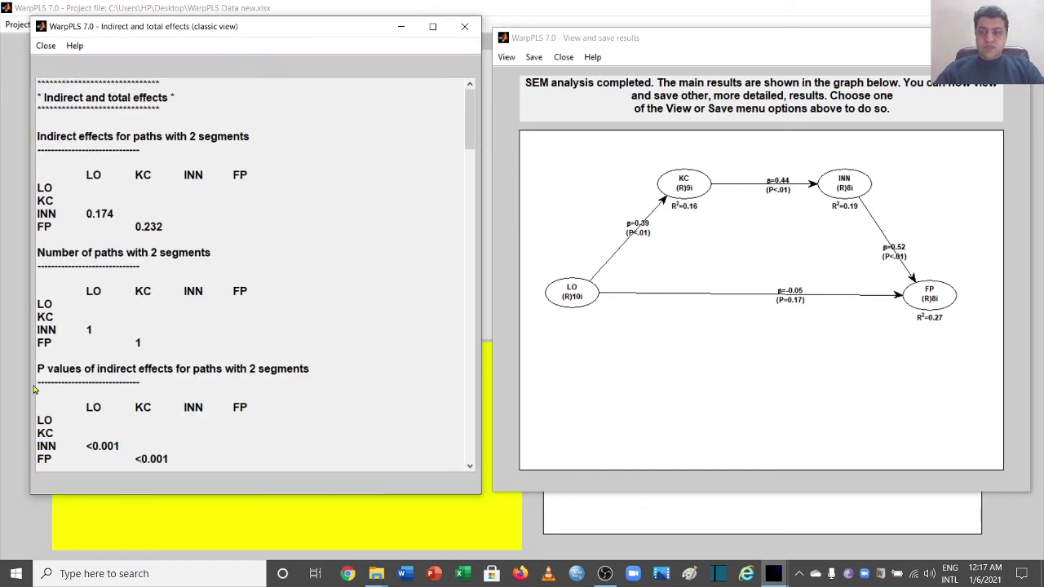
{"action": "left_click_drag", "start_coordinate": [26, 379], "coordinate": [3, 371]}
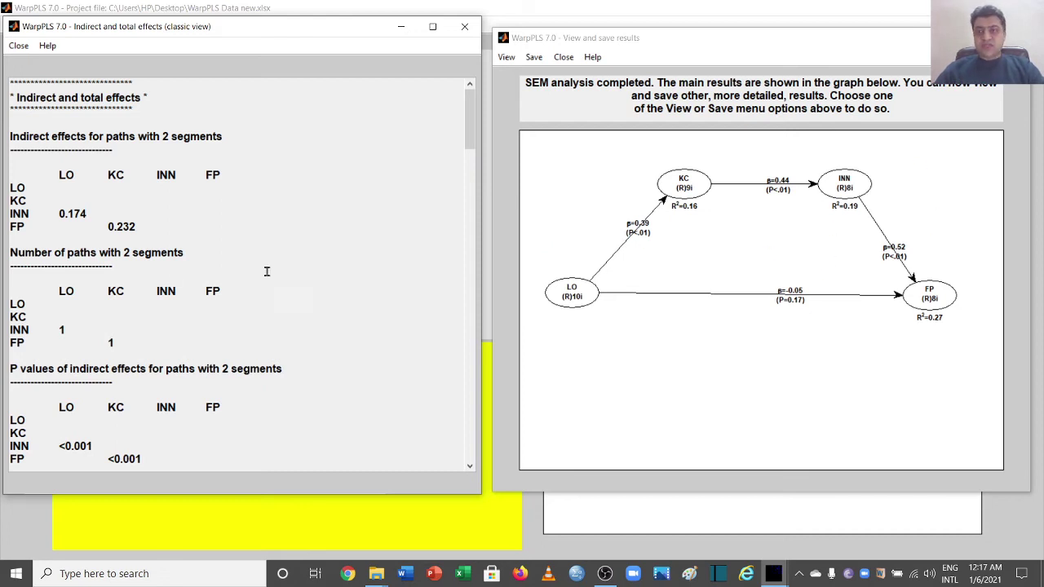
Step: Highlight the INN and FP indirect effect rows, then the LO→INN effect 0.174
{"action": "left_click_drag", "start_coordinate": [51, 181], "coordinate": [137, 230]}
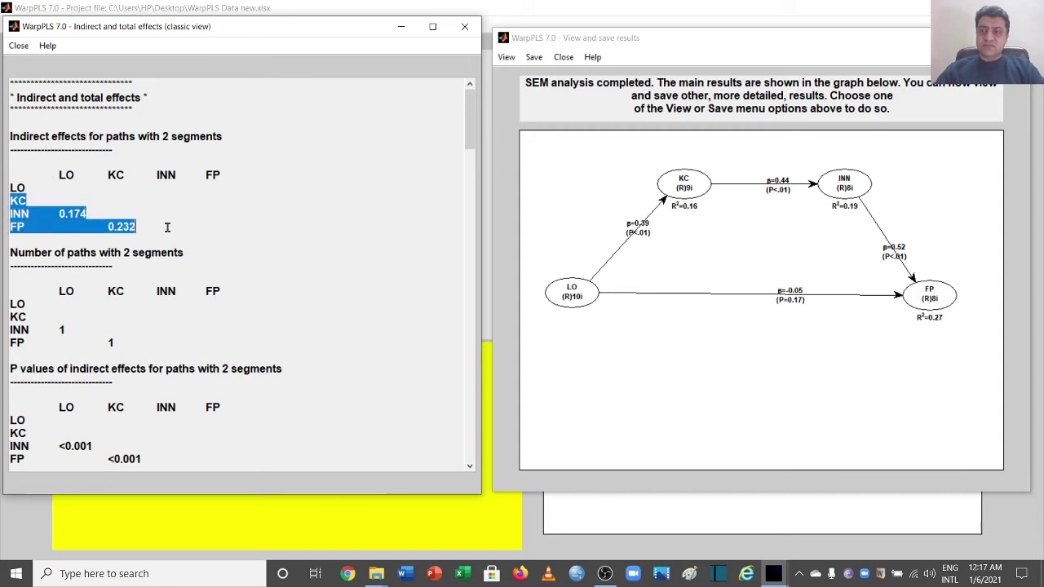
{"action": "left_click", "coordinate": [251, 164]}
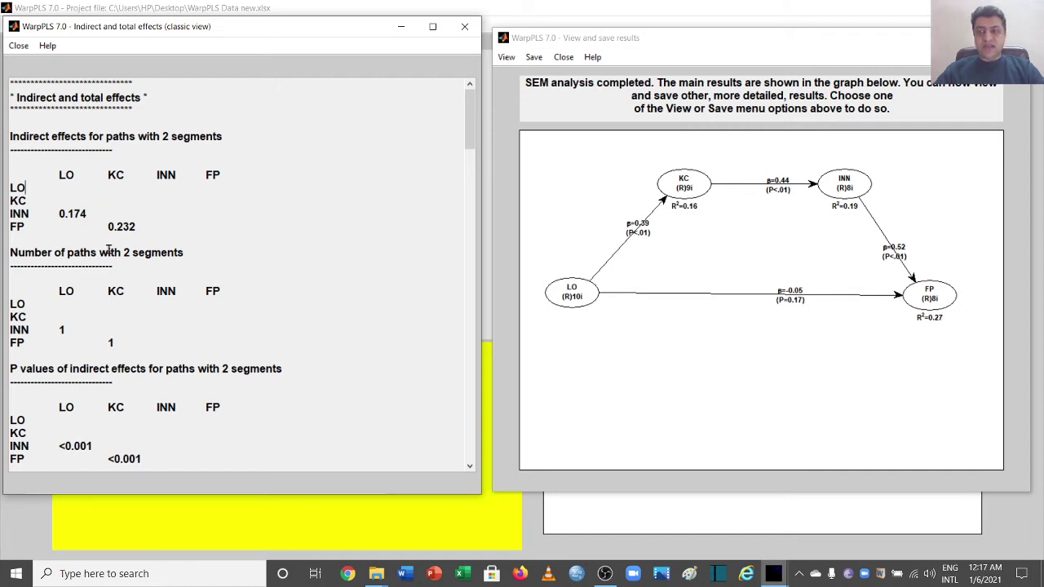
{"action": "left_click_drag", "start_coordinate": [55, 213], "coordinate": [86, 215]}
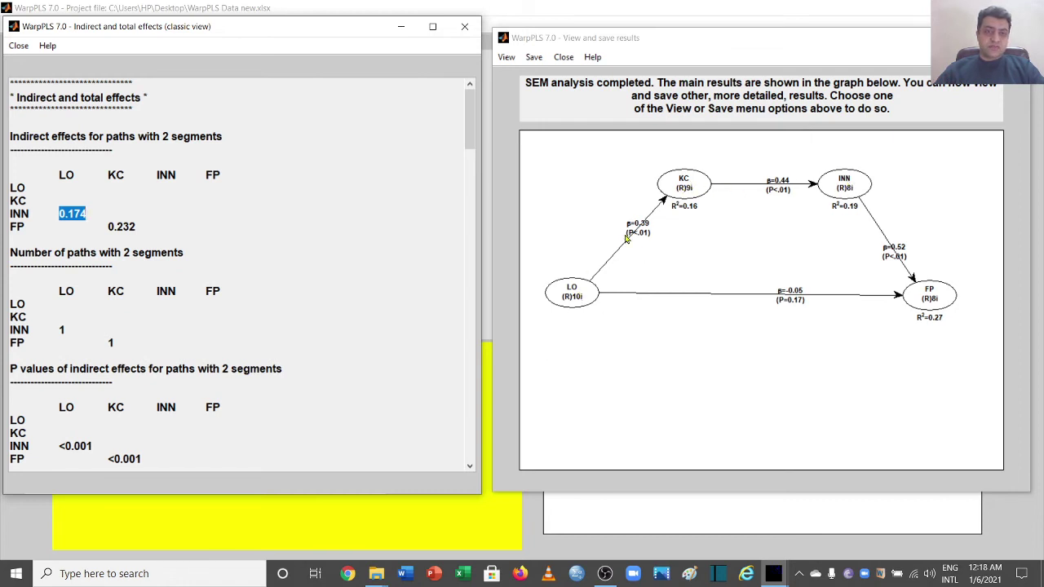
{"action": "left_click", "coordinate": [59, 216]}
{"action": "left_click_drag", "start_coordinate": [59, 216], "coordinate": [91, 215]}
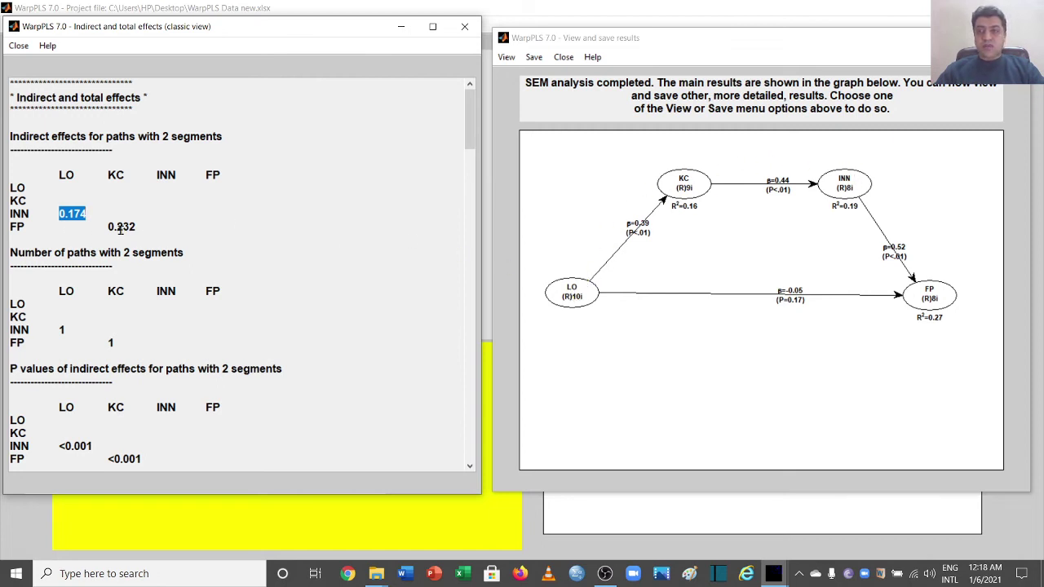
{"action": "left_click_drag", "start_coordinate": [106, 227], "coordinate": [135, 227]}
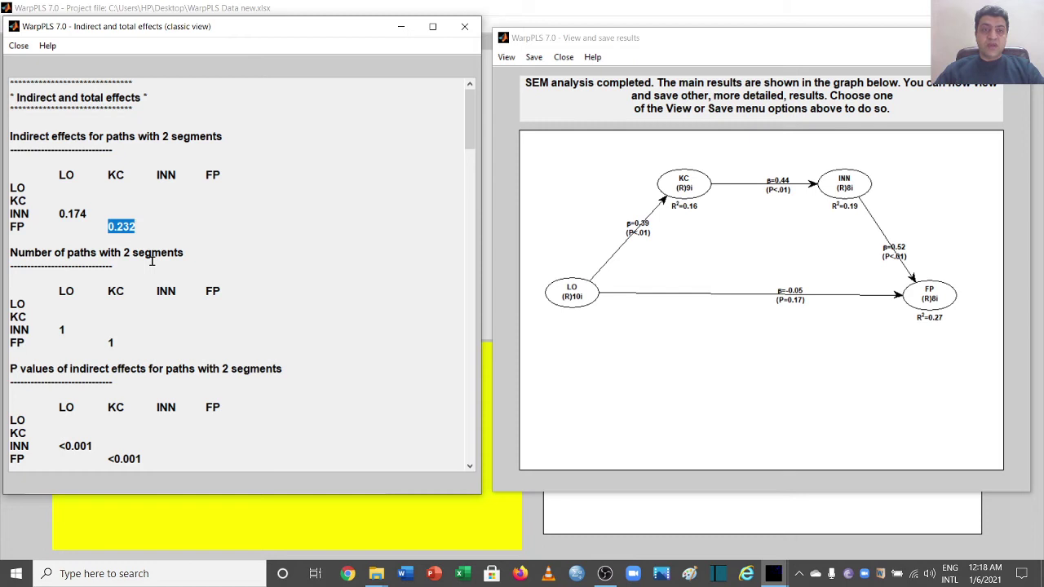
Step: Highlight the KC heading, the 0.174 INN row, and the KC→FP indirect effect 0.232
{"action": "left_click_drag", "start_coordinate": [105, 174], "coordinate": [128, 177]}
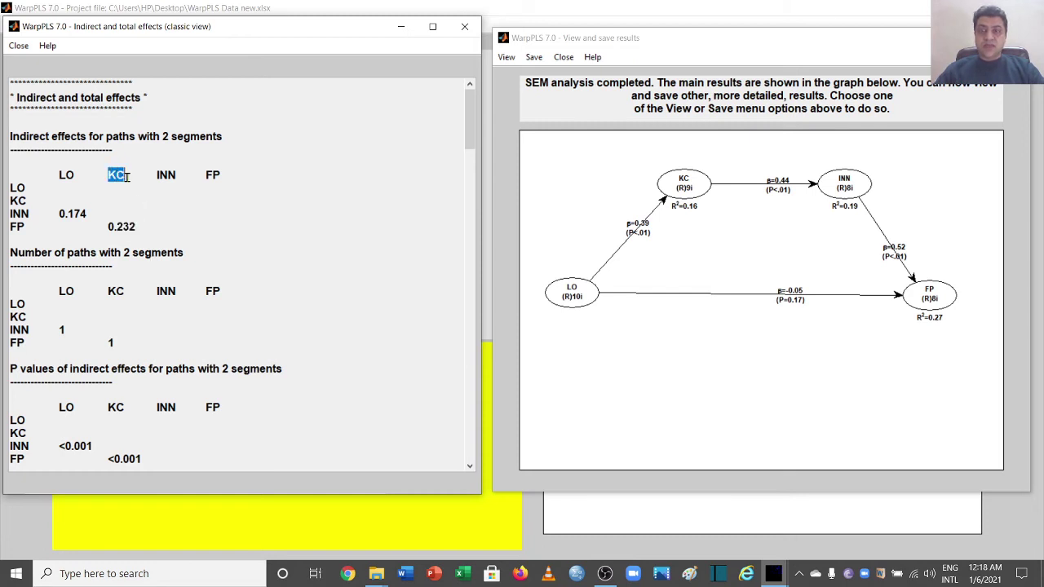
{"action": "left_click_drag", "start_coordinate": [11, 213], "coordinate": [142, 228]}
{"action": "left_click", "coordinate": [106, 226]}
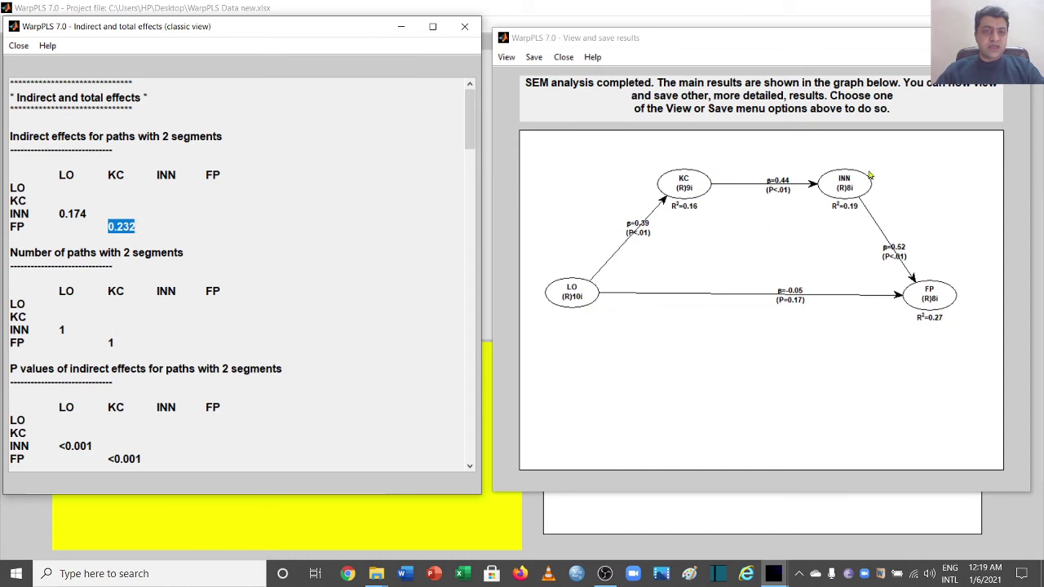
{"action": "mouse_move", "coordinate": [58, 228]}
{"action": "left_mouse_down"}
{"action": "mouse_move", "coordinate": [90, 213]}
{"action": "mouse_move", "coordinate": [57, 215]}
{"action": "mouse_move", "coordinate": [77, 231]}
{"action": "left_mouse_up"}
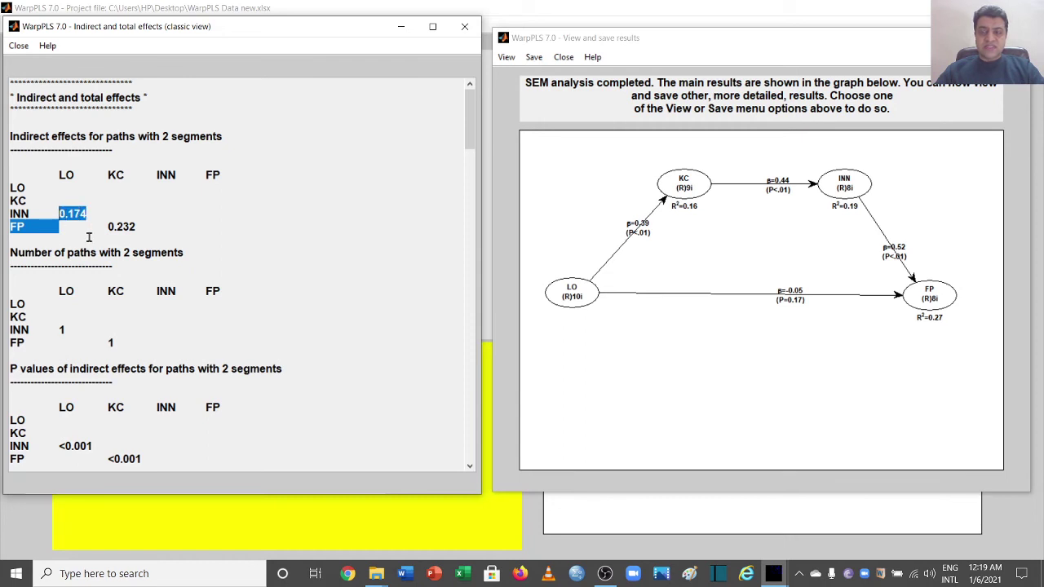
{"action": "left_click", "coordinate": [735, 390]}
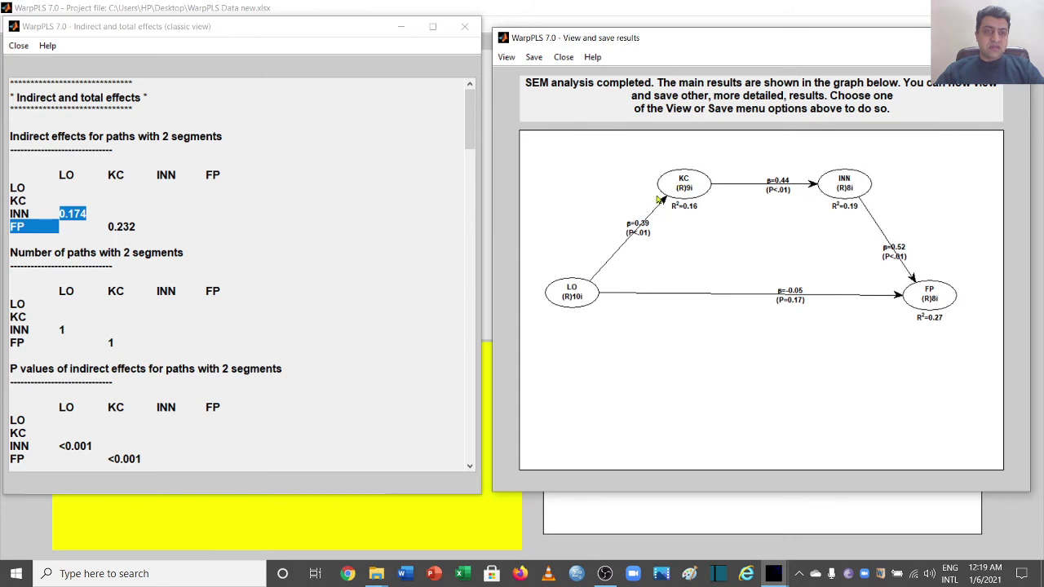
{"action": "left_click_drag", "start_coordinate": [167, 226], "coordinate": [109, 227]}
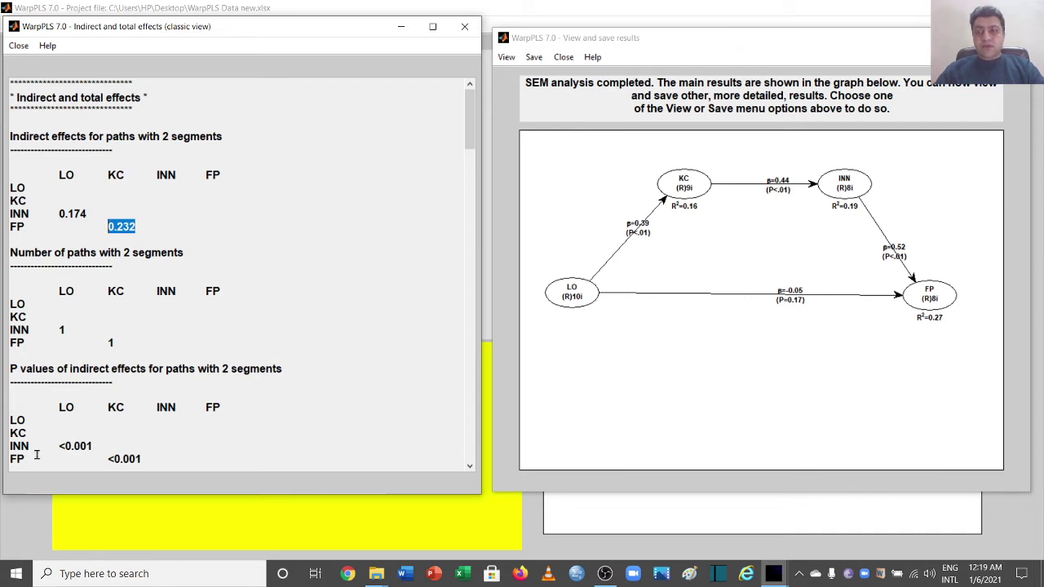
Step: Highlight the two-segment P values and scroll down through the three-segment indirect effects
{"action": "scroll", "coordinate": [474, 473], "scroll_direction": "down", "scroll_amount": 3}
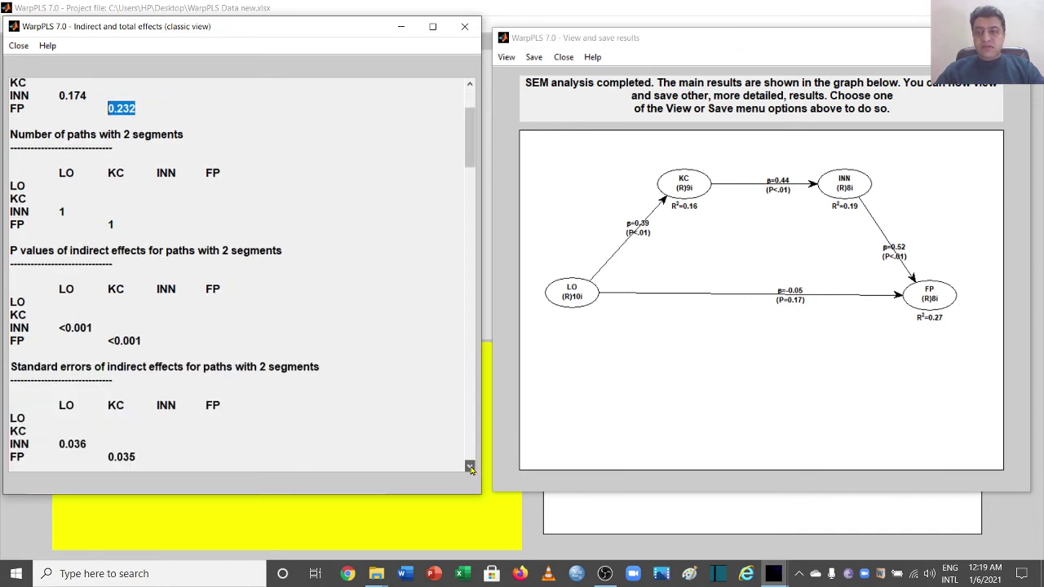
{"action": "left_click_drag", "start_coordinate": [57, 328], "coordinate": [151, 335]}
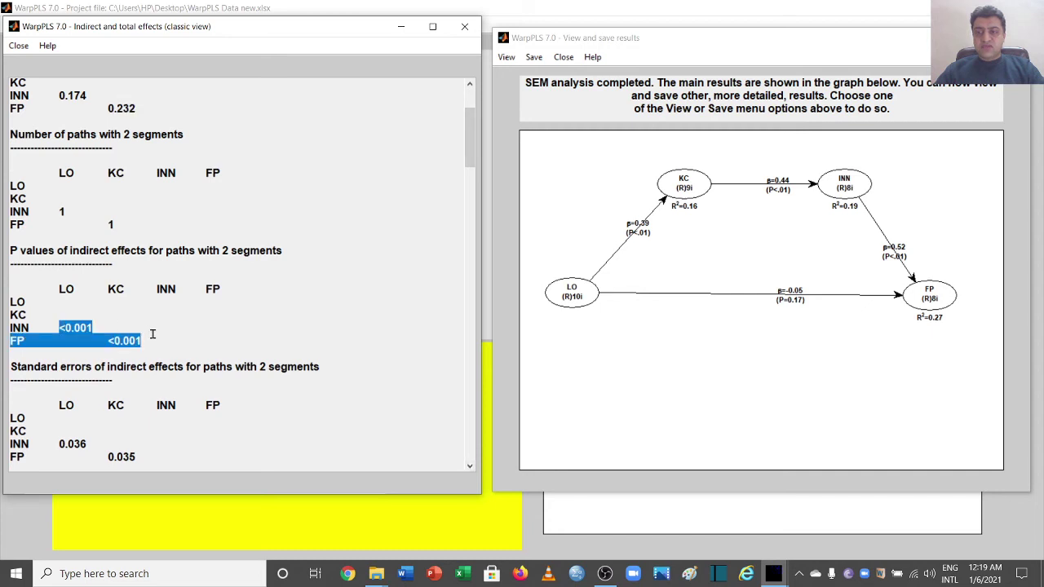
{"action": "scroll", "coordinate": [470, 468], "scroll_direction": "down", "scroll_amount": 3}
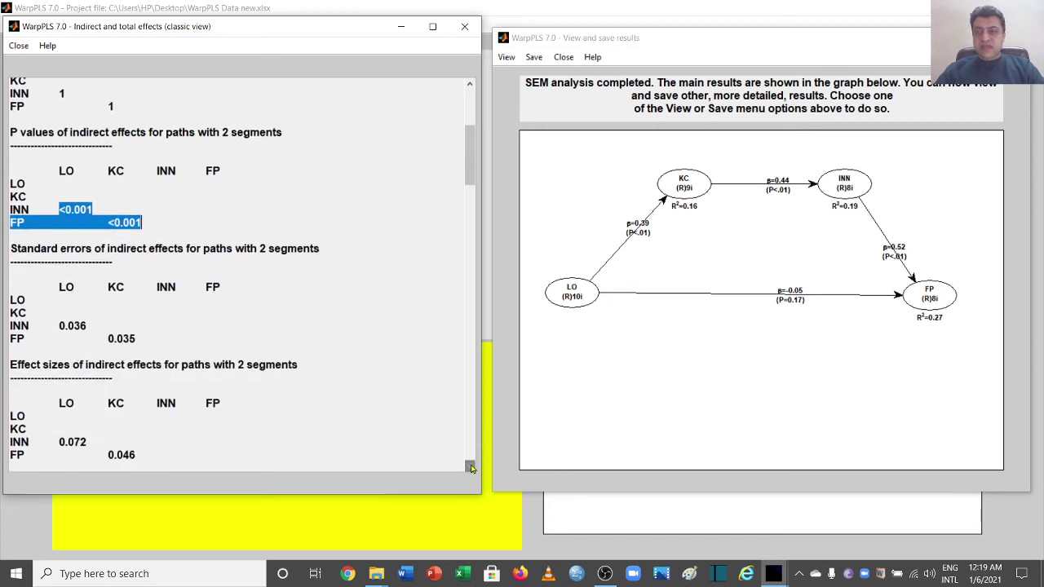
{"action": "left_click", "coordinate": [471, 468]}
{"action": "left_click", "coordinate": [471, 468]}
{"action": "left_click", "coordinate": [471, 467]}
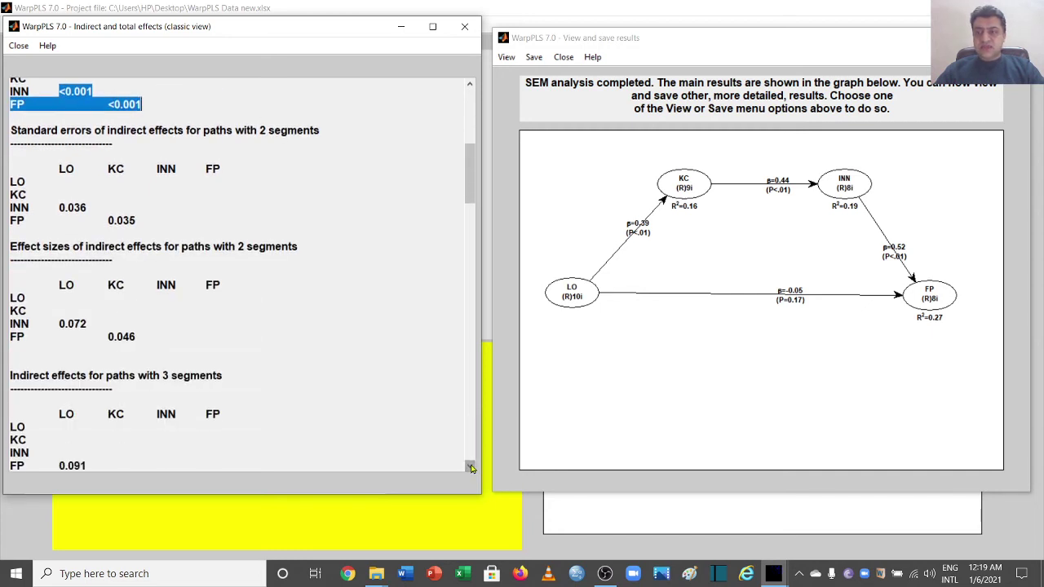
{"action": "left_click", "coordinate": [471, 468]}
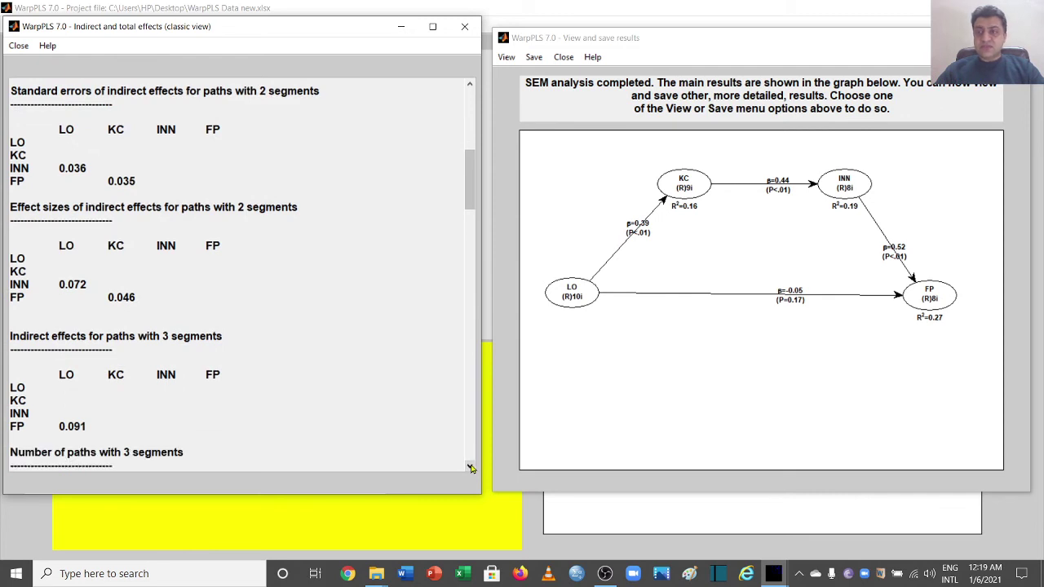
{"action": "left_click", "coordinate": [470, 467]}
{"action": "left_click", "coordinate": [471, 468]}
{"action": "left_click", "coordinate": [471, 467]}
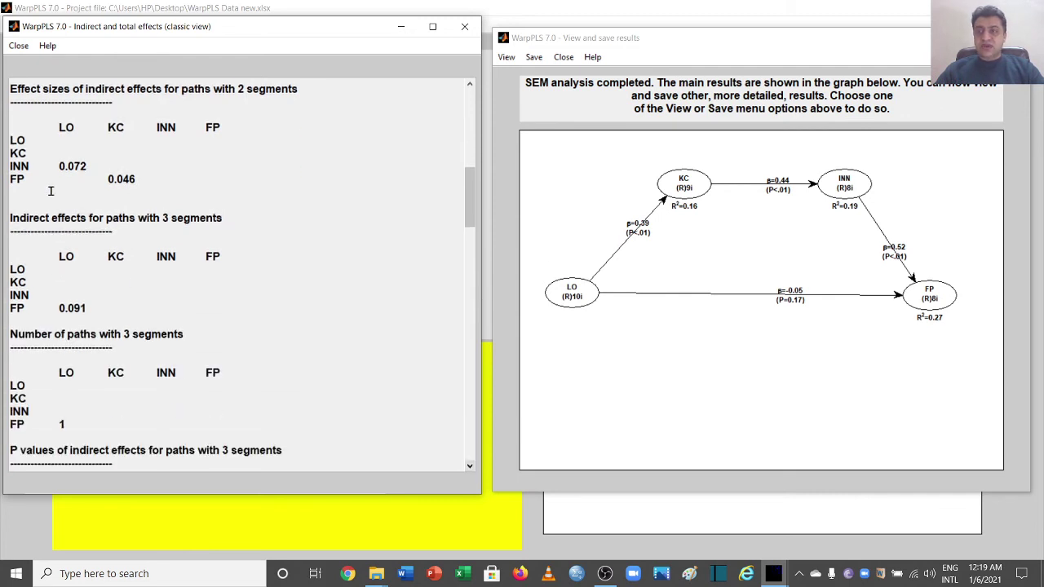
{"action": "left_click_drag", "start_coordinate": [57, 166], "coordinate": [155, 181]}
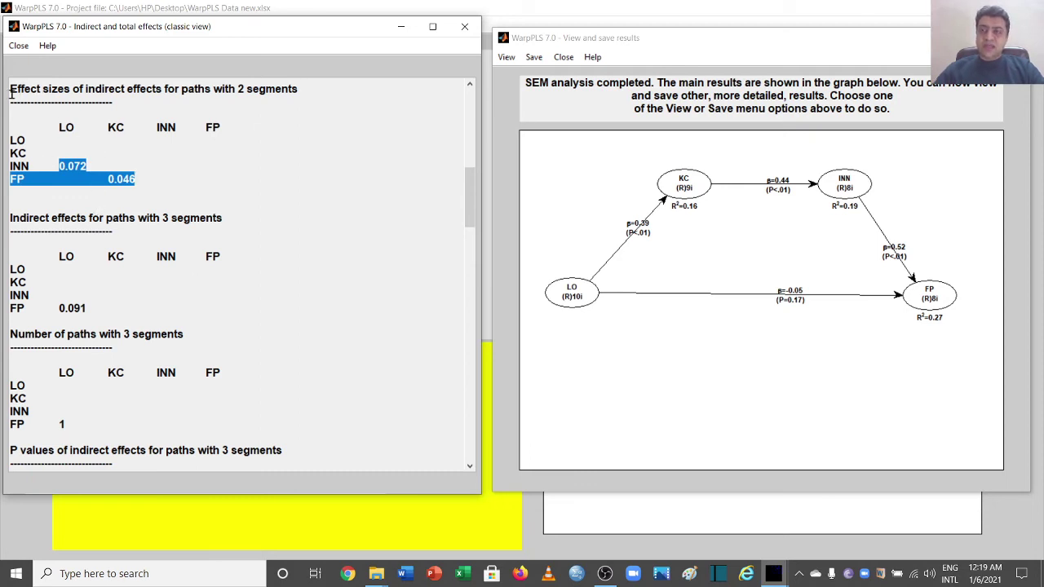
{"action": "left_click_drag", "start_coordinate": [10, 98], "coordinate": [156, 174]}
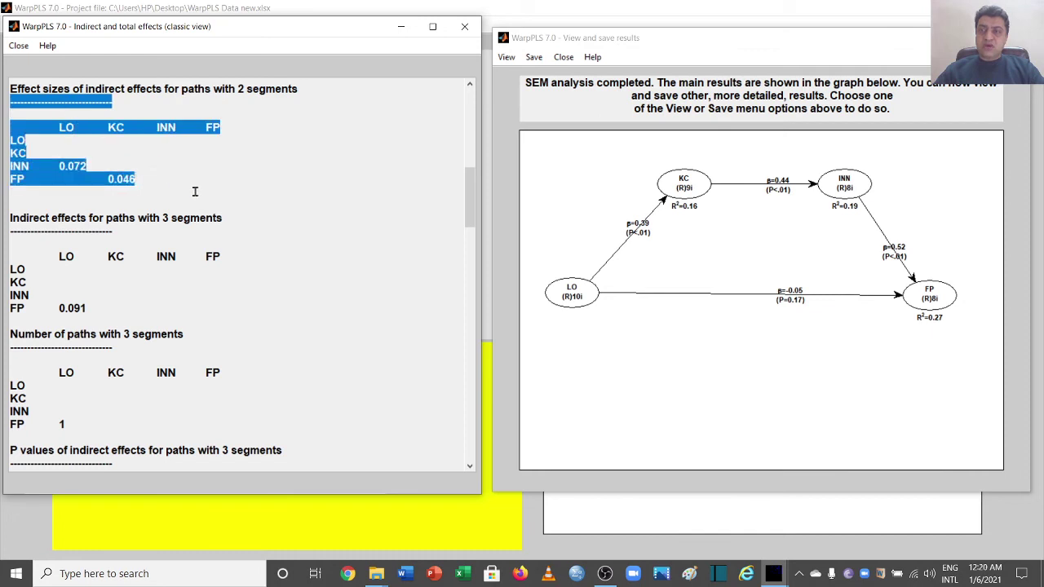
{"action": "left_click", "coordinate": [199, 193]}
{"action": "left_click_drag", "start_coordinate": [51, 167], "coordinate": [100, 164]}
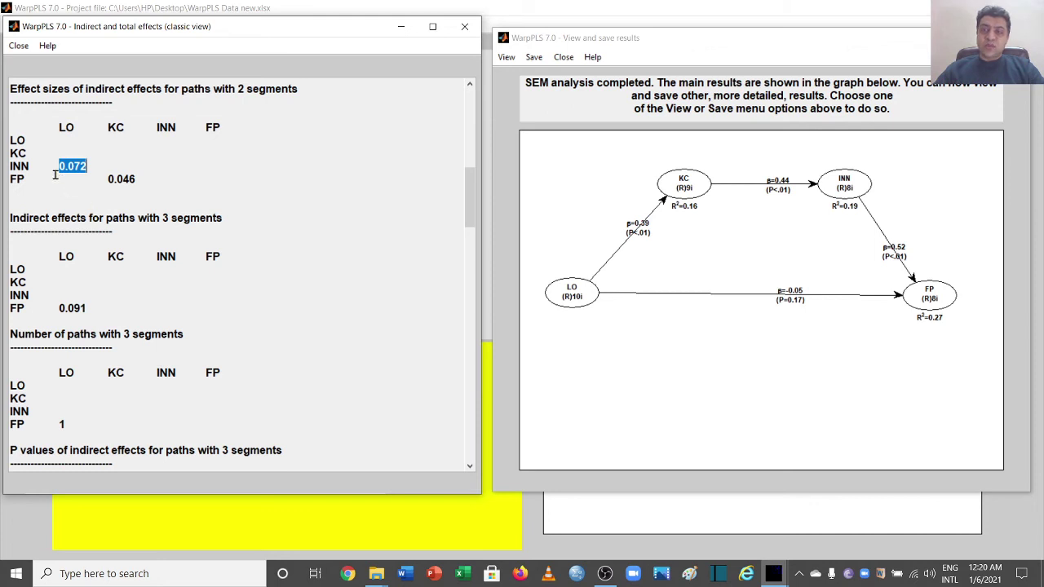
{"action": "left_click", "coordinate": [159, 182]}
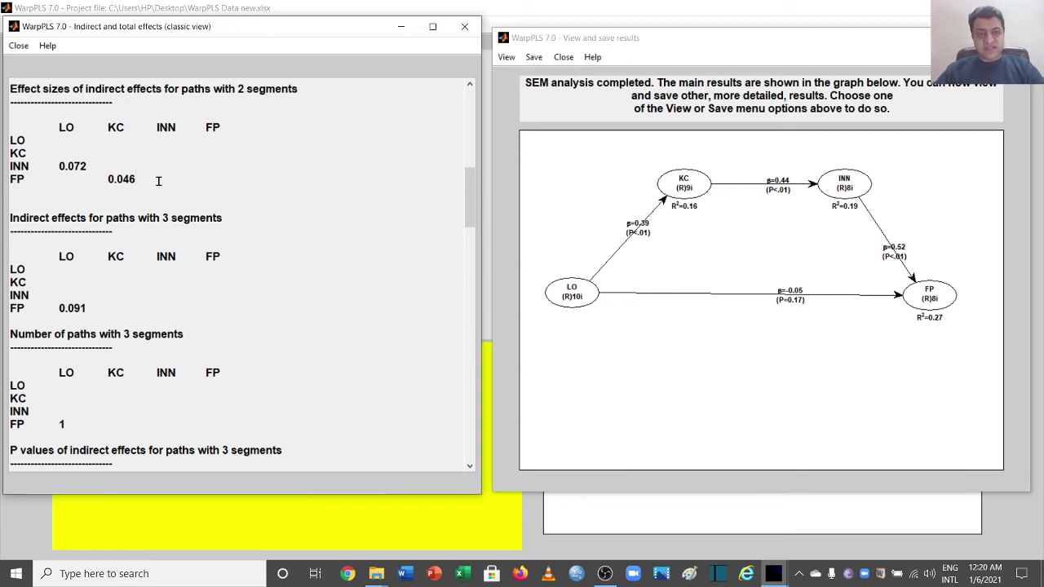
{"action": "double_click", "coordinate": [66, 162]}
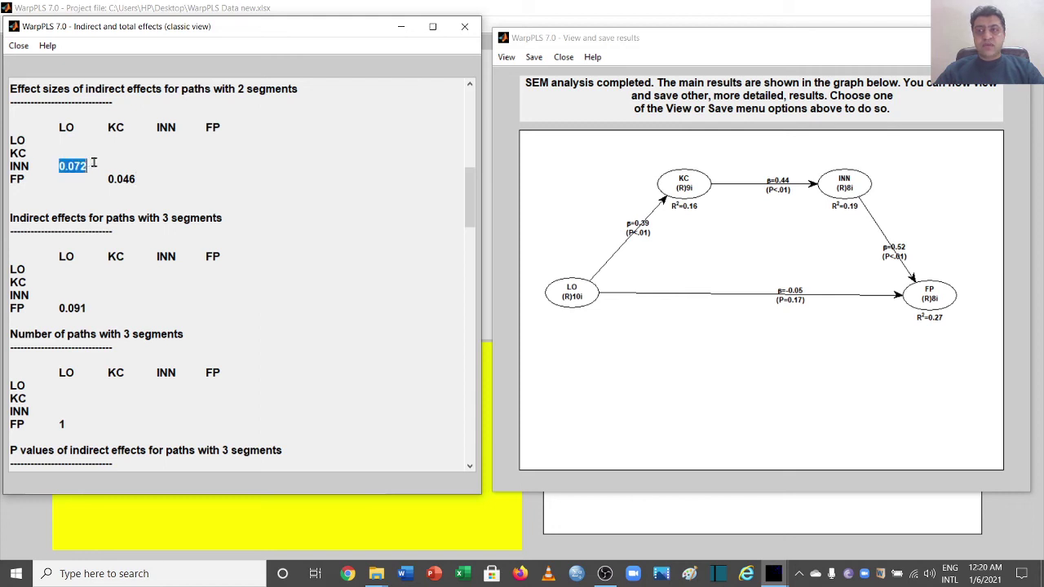
{"action": "left_click", "coordinate": [181, 183]}
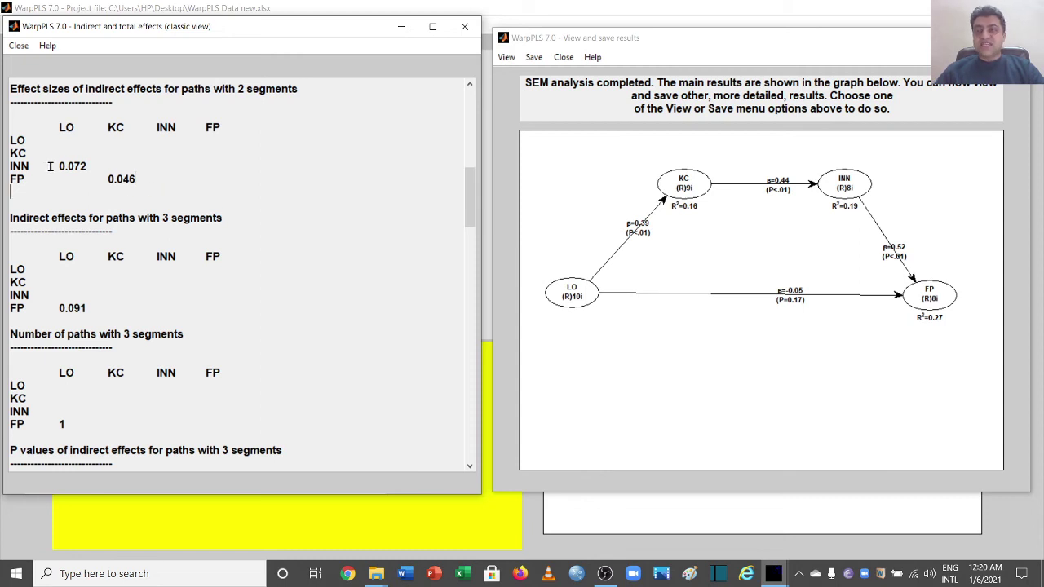
{"action": "left_click_drag", "start_coordinate": [58, 166], "coordinate": [157, 179]}
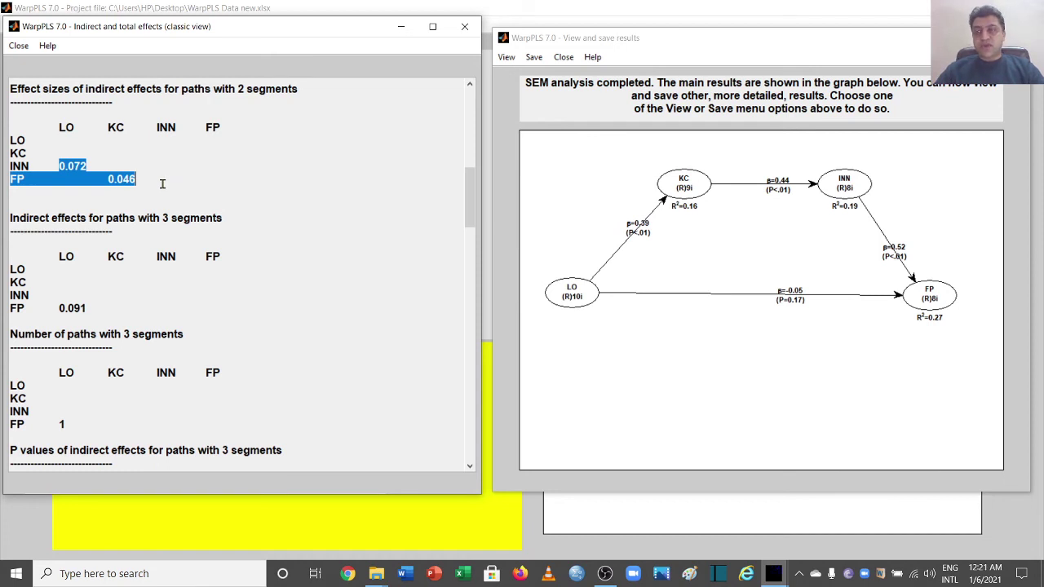
{"action": "left_click", "coordinate": [343, 379]}
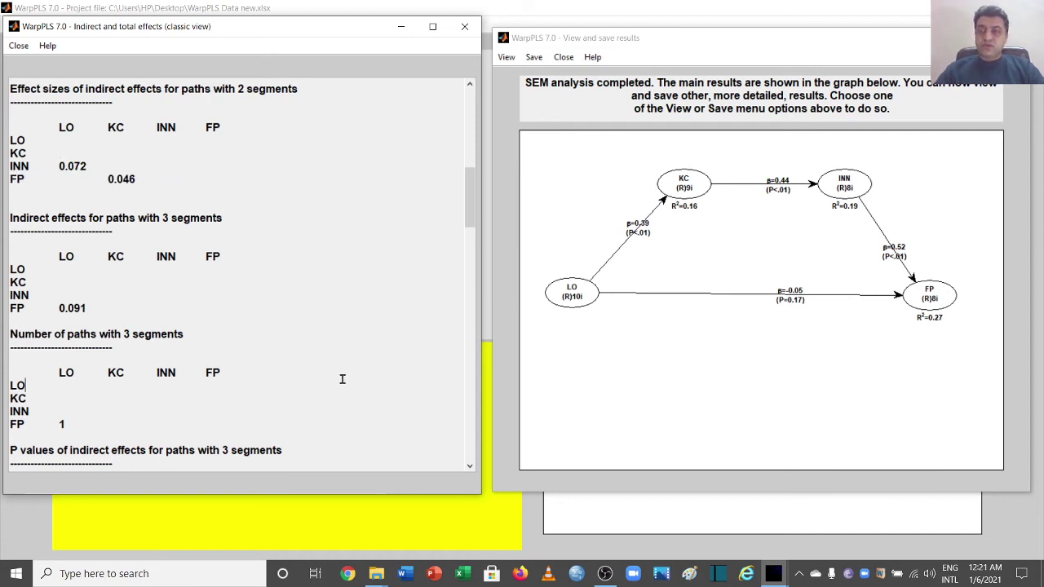
{"action": "left_click", "coordinate": [470, 467]}
Step: Scroll to the three-segment standard errors and highlight the three-segment indirect effects heading
{"action": "left_click", "coordinate": [470, 467]}
{"action": "left_click", "coordinate": [471, 467]}
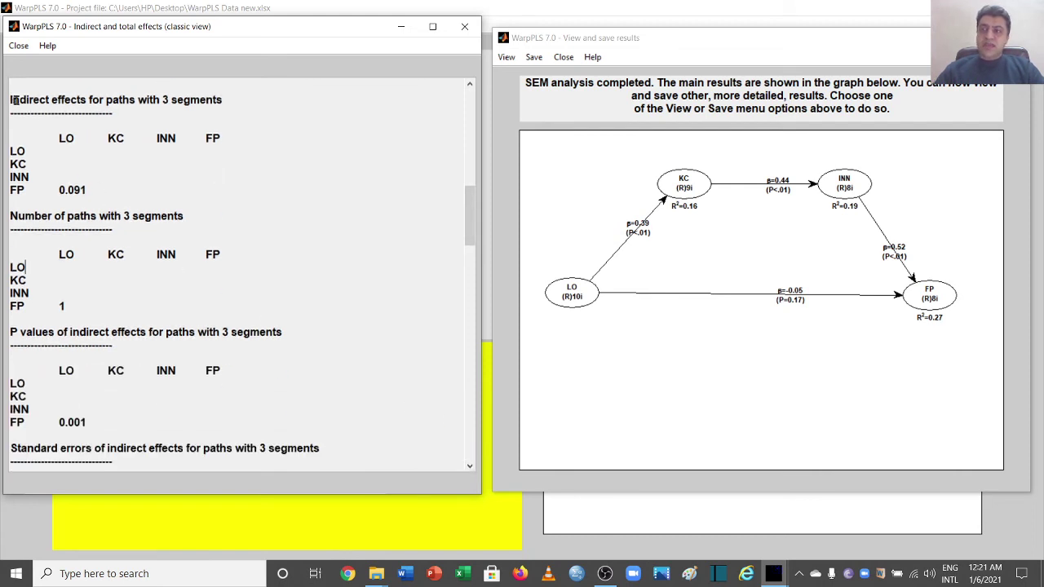
{"action": "left_click_drag", "start_coordinate": [10, 99], "coordinate": [225, 100]}
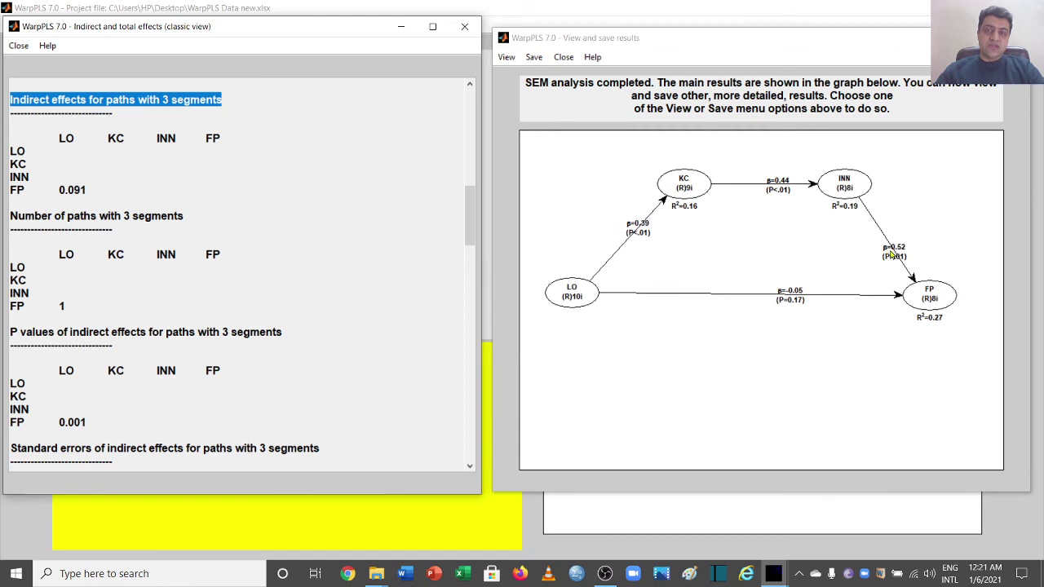
{"action": "left_click", "coordinate": [59, 190]}
Step: Highlight the LO→FP indirect effect 0.091 and its P value 0.001
{"action": "left_click_drag", "start_coordinate": [59, 190], "coordinate": [92, 190]}
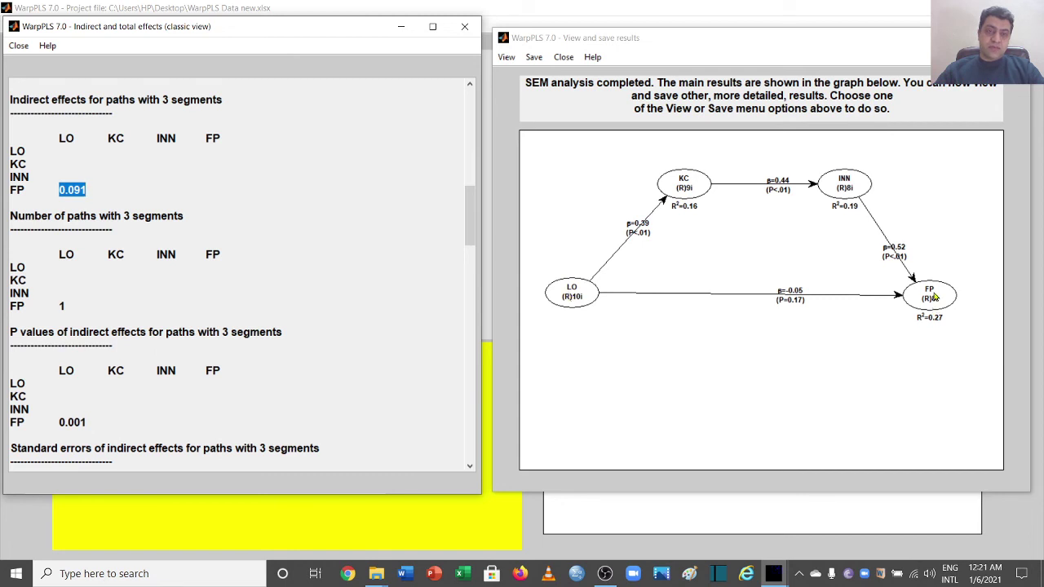
{"action": "left_click", "coordinate": [94, 195]}
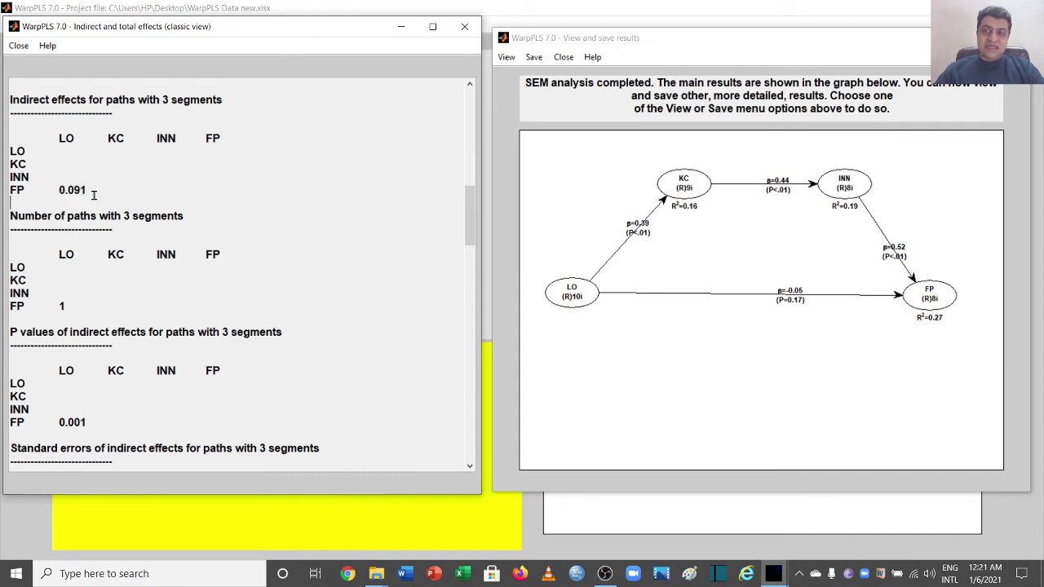
{"action": "left_click_drag", "start_coordinate": [57, 189], "coordinate": [103, 185]}
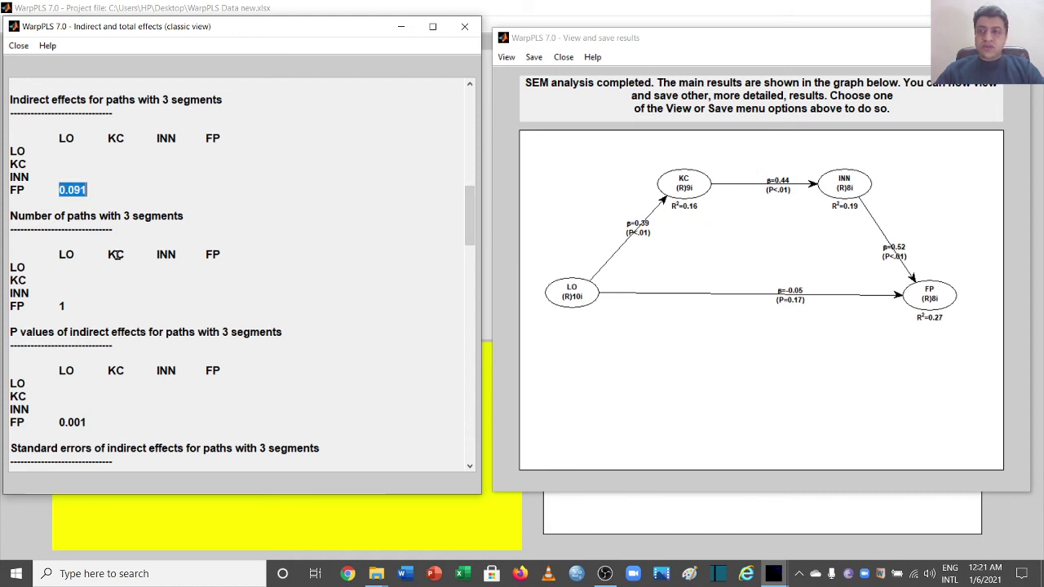
{"action": "left_click_drag", "start_coordinate": [54, 421], "coordinate": [96, 421]}
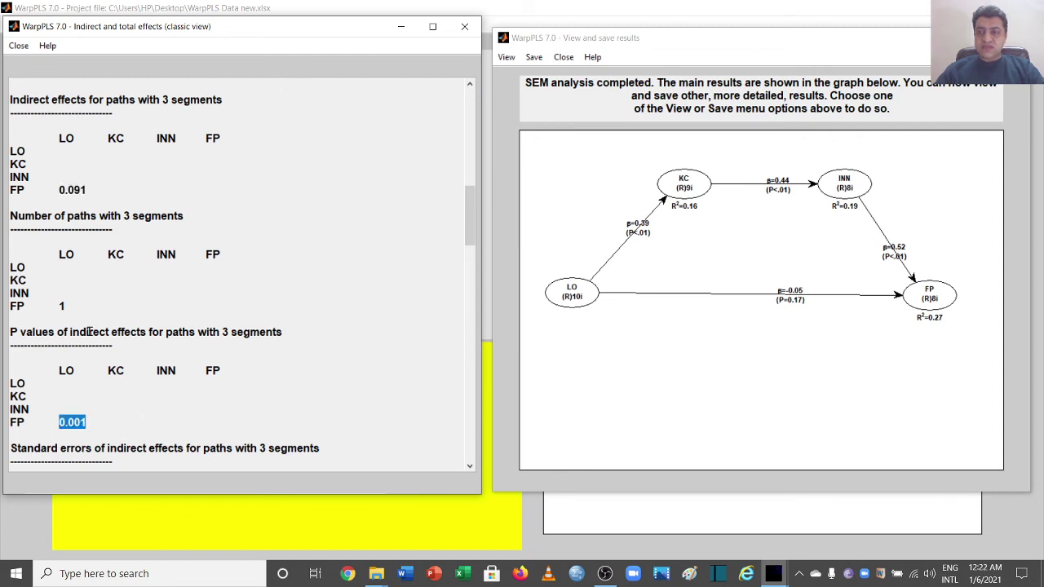
Step: Scroll down past the three-segment effect sizes to the sums of indirect effects and path counts
{"action": "left_click", "coordinate": [470, 466]}
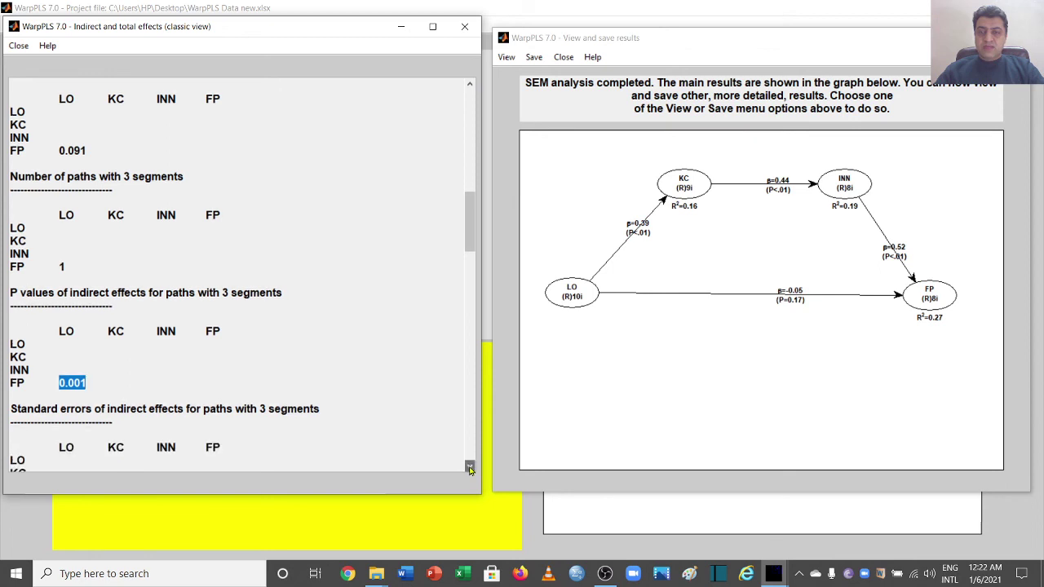
{"action": "left_click", "coordinate": [470, 466]}
{"action": "left_click", "coordinate": [470, 467]}
{"action": "left_click", "coordinate": [470, 467]}
{"action": "left_click", "coordinate": [470, 469]}
{"action": "left_click", "coordinate": [470, 468]}
{"action": "left_click", "coordinate": [470, 468]}
{"action": "left_click", "coordinate": [470, 468]}
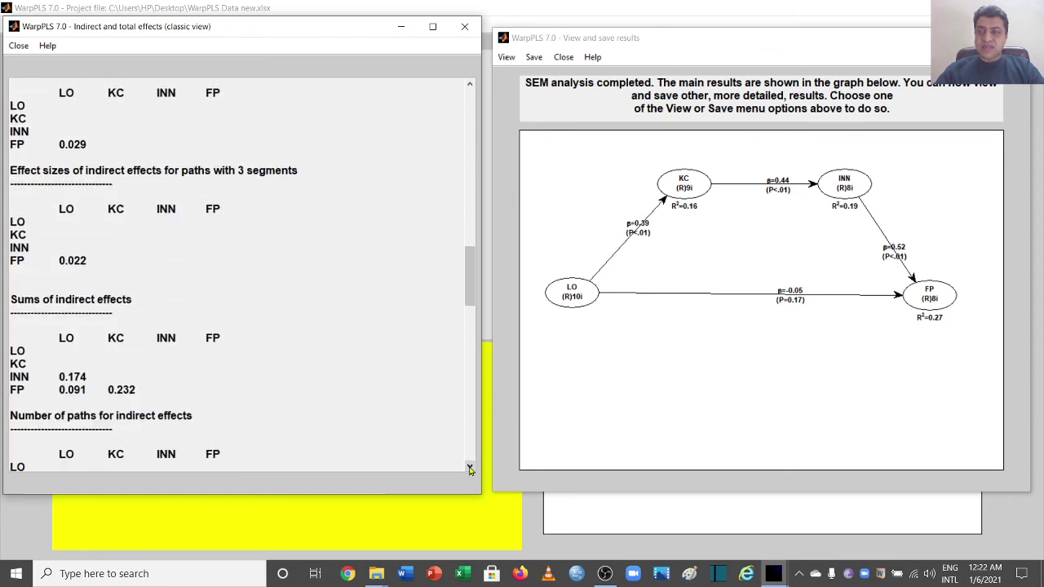
{"action": "left_click", "coordinate": [470, 468]}
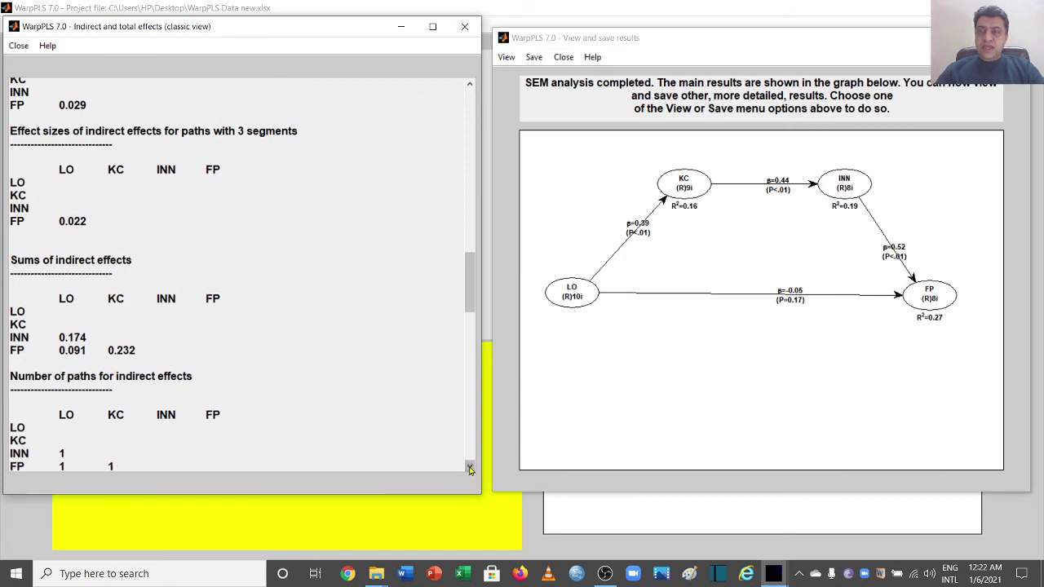
Step: Highlight the three-segment effect sizes heading and the LO→FP effect size 0.022
{"action": "left_click_drag", "start_coordinate": [52, 221], "coordinate": [101, 220]}
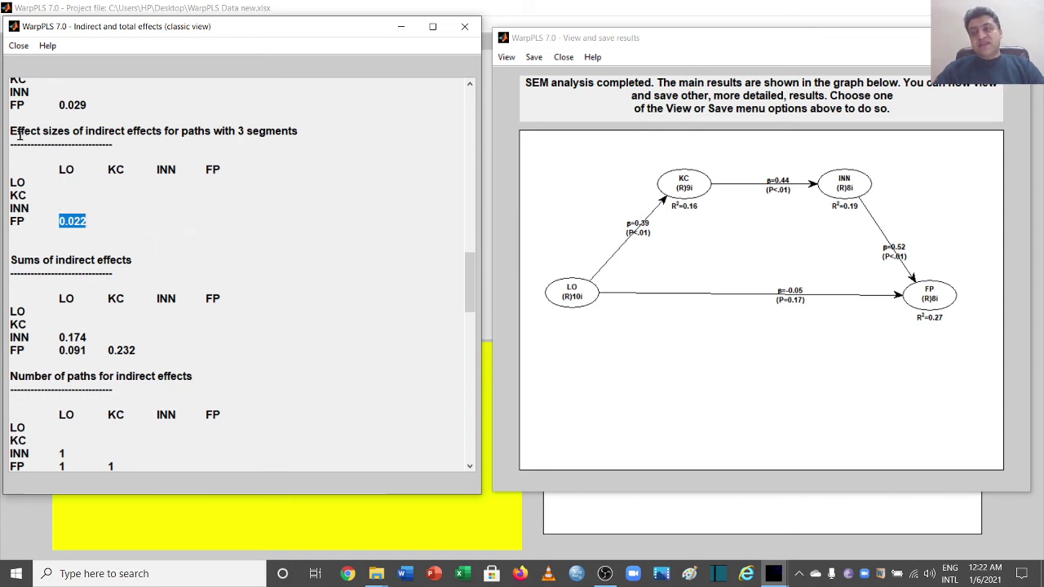
{"action": "left_click_drag", "start_coordinate": [10, 130], "coordinate": [304, 132]}
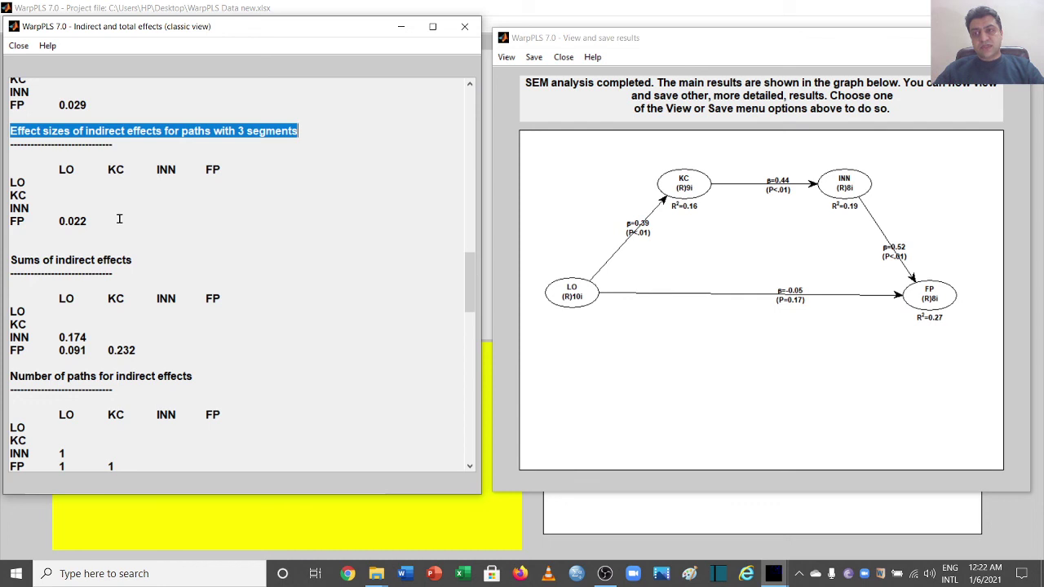
{"action": "left_click_drag", "start_coordinate": [61, 221], "coordinate": [92, 221]}
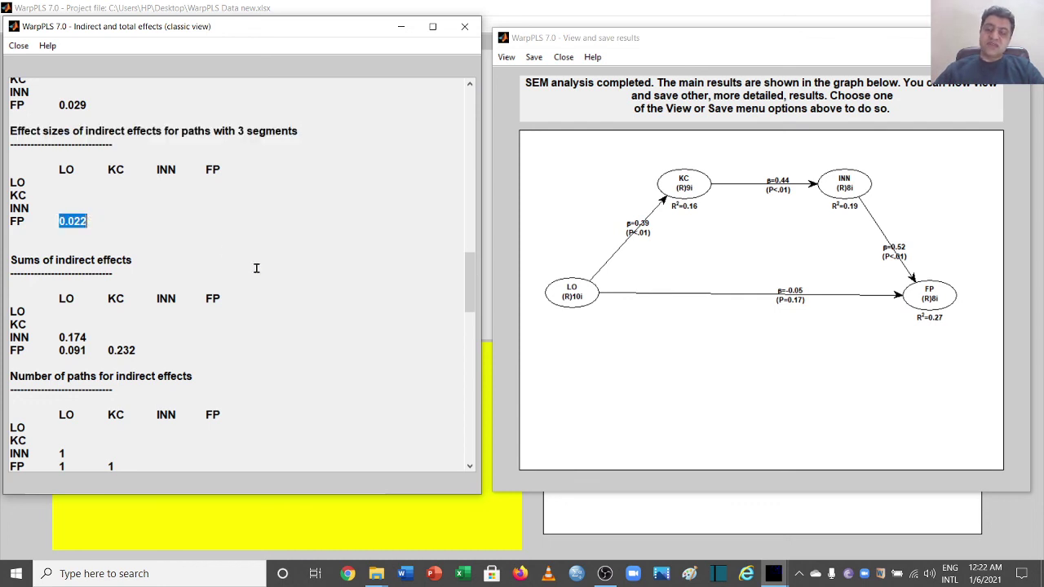
{"action": "left_click_drag", "start_coordinate": [471, 300], "coordinate": [471, 303]}
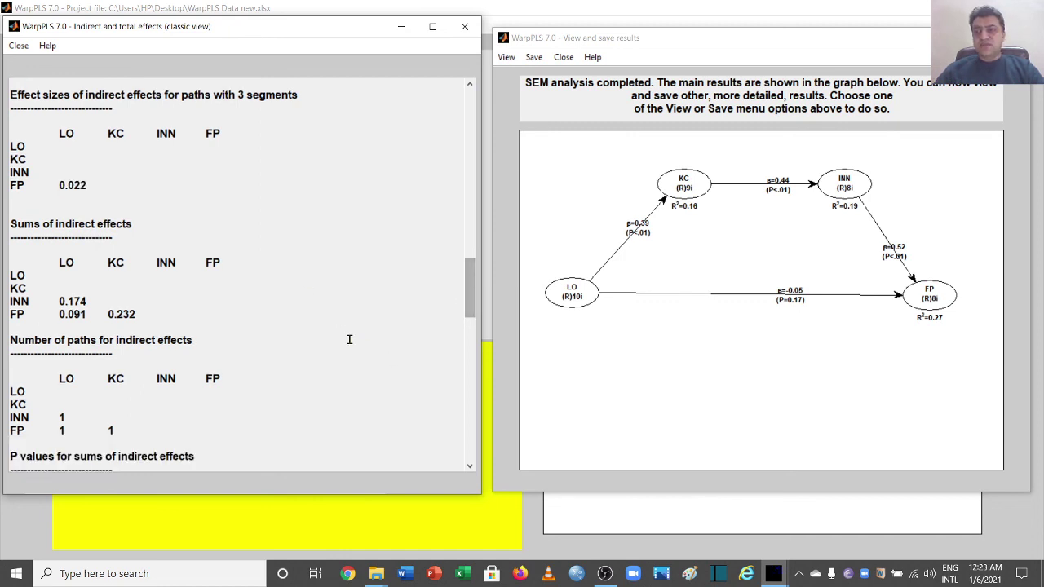
Step: Scroll to the bottom, highlight the KC and INN total effect sizes, then scroll back to the top
{"action": "left_click_drag", "start_coordinate": [469, 308], "coordinate": [470, 451]}
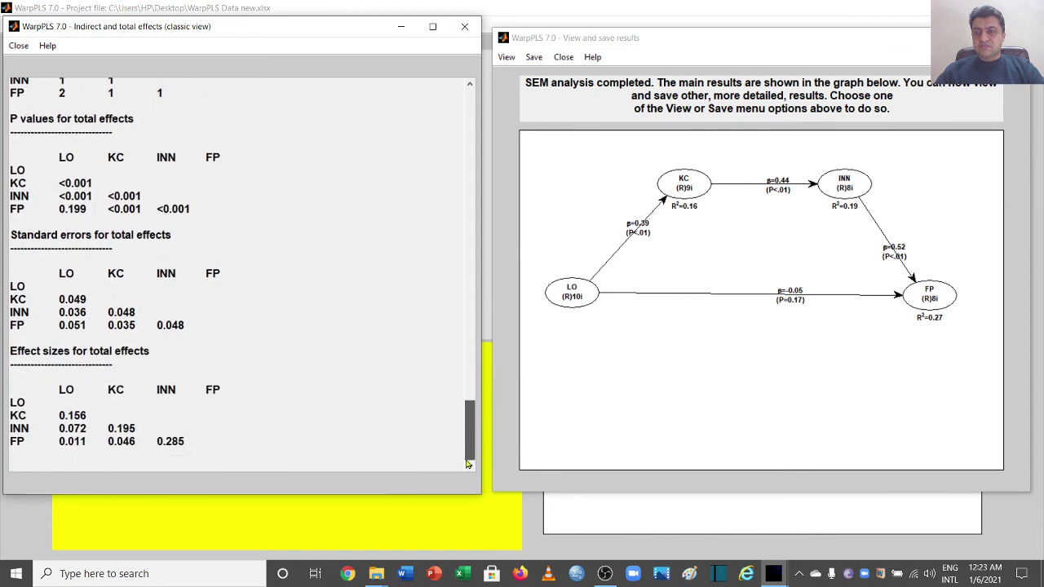
{"action": "left_click_drag", "start_coordinate": [53, 390], "coordinate": [137, 430]}
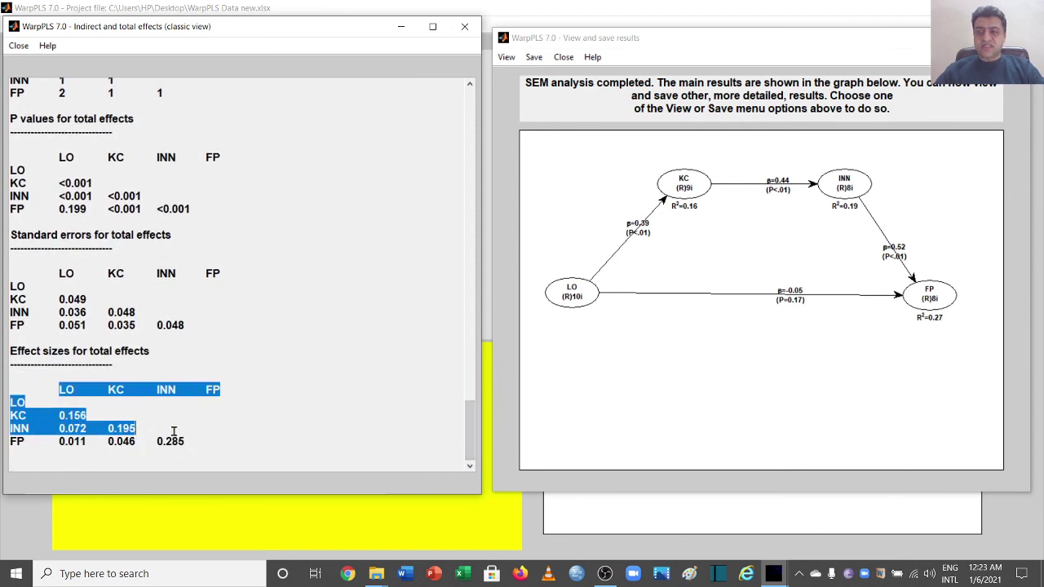
{"action": "left_click", "coordinate": [323, 409]}
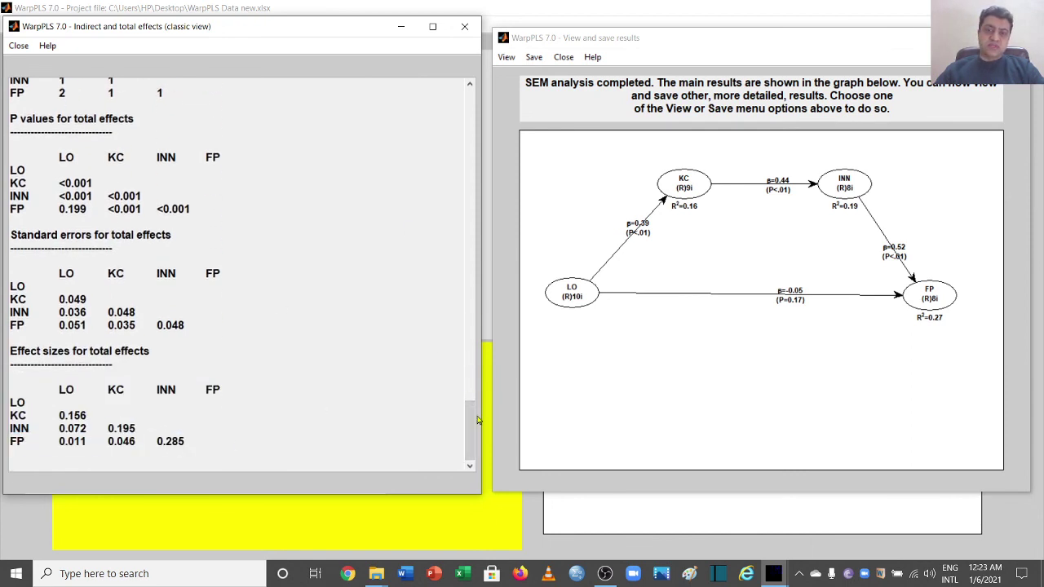
{"action": "left_click_drag", "start_coordinate": [470, 422], "coordinate": [469, 102]}
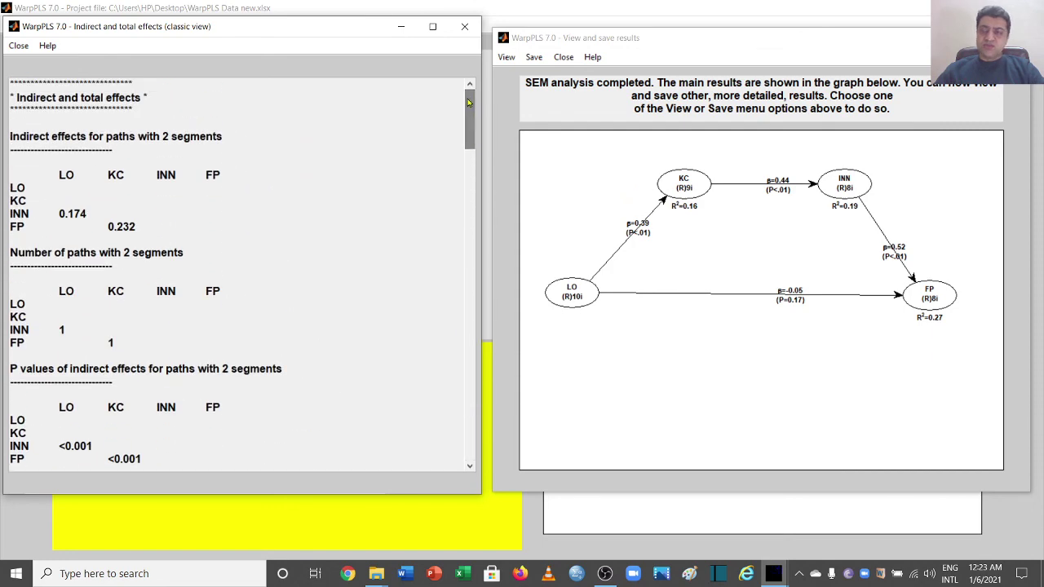